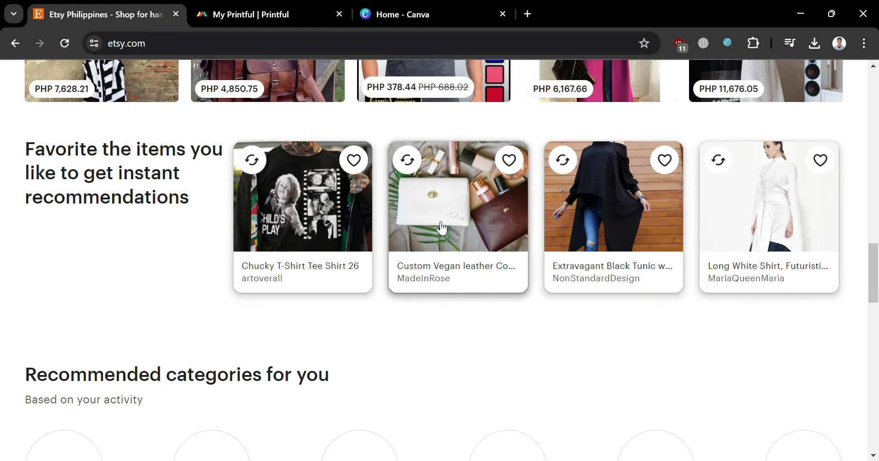
Look through the Etsy home page's recommendations, gift categories, company information and footer links
scroll(437, 224, "down", 10)
scroll(436, 226, "down", 9)
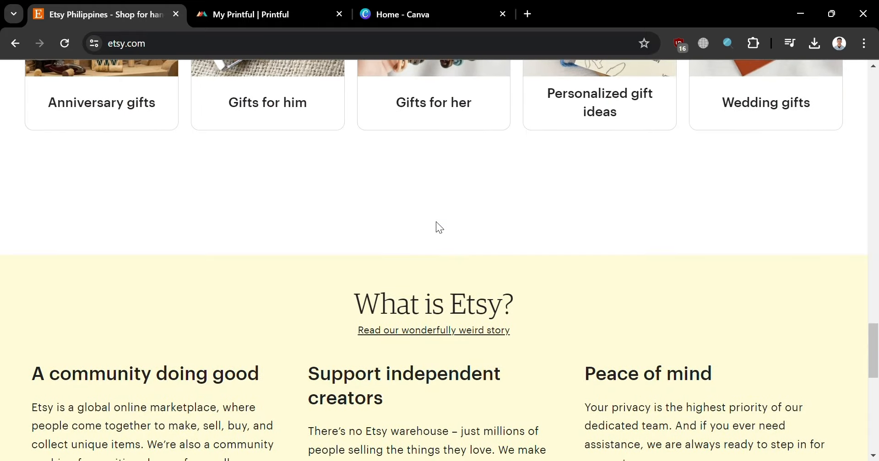
scroll(545, 240, "down", 3)
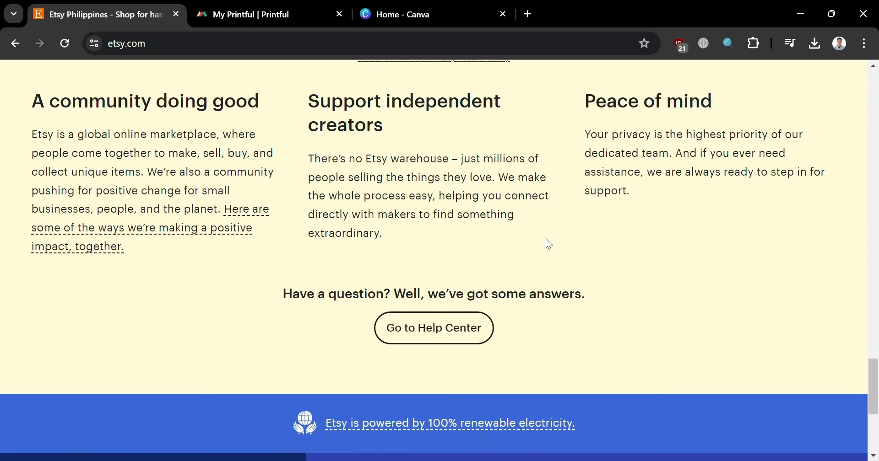
scroll(545, 237, "up", 3)
scroll(552, 237, "down", 6)
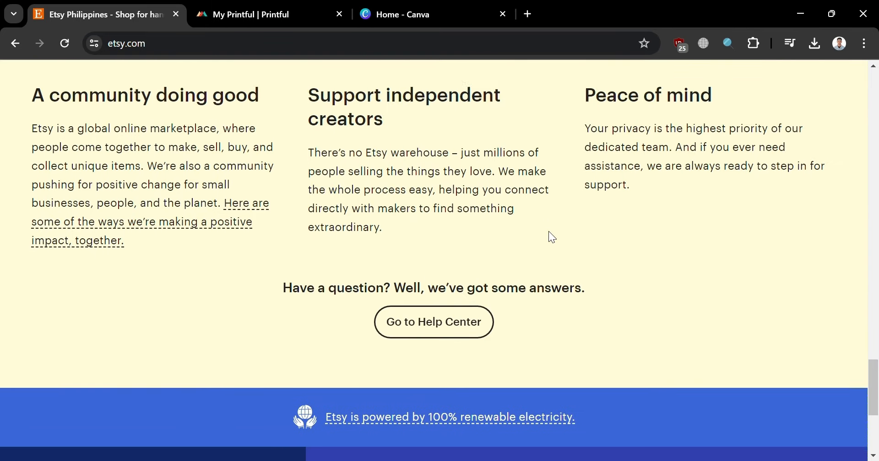
scroll(549, 232, "up", 1)
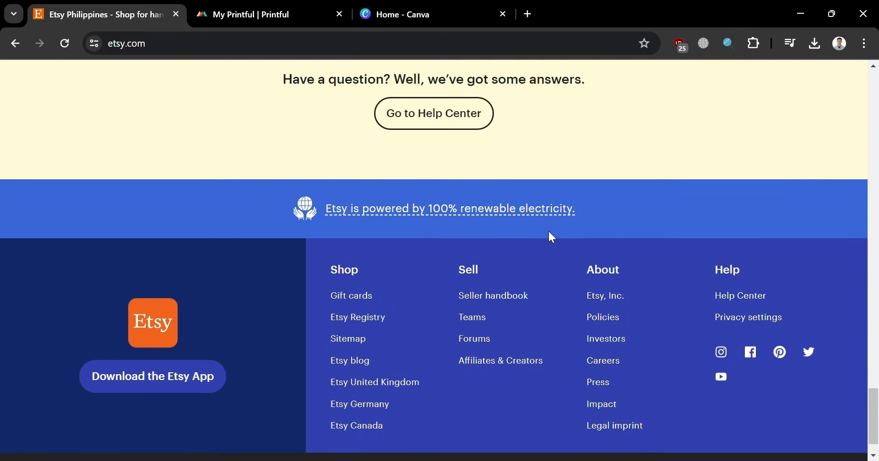
scroll(548, 232, "down", 2)
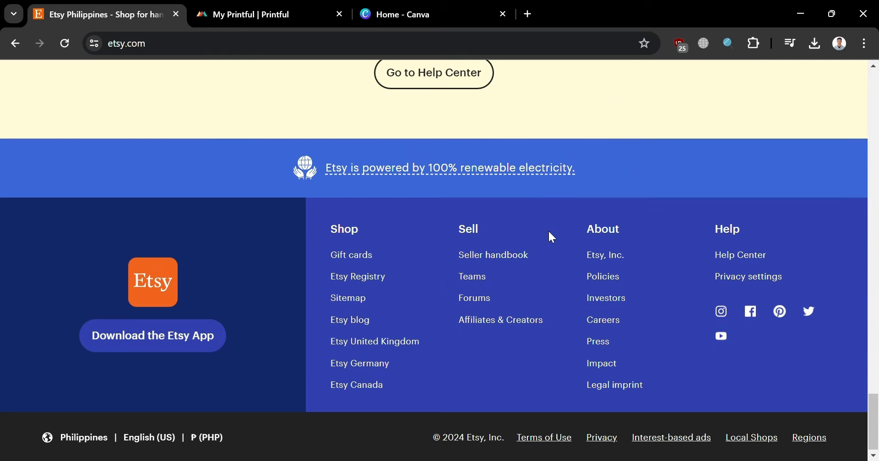
scroll(548, 232, "up", 9)
scroll(548, 231, "up", 15)
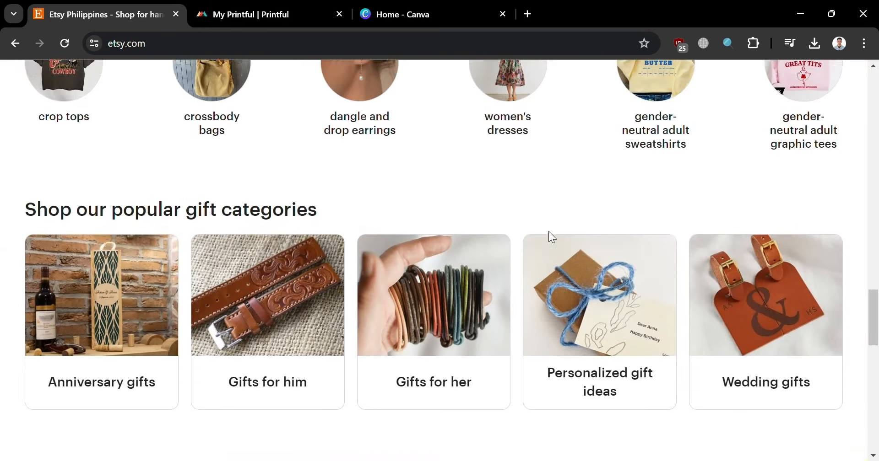
scroll(548, 232, "up", 15)
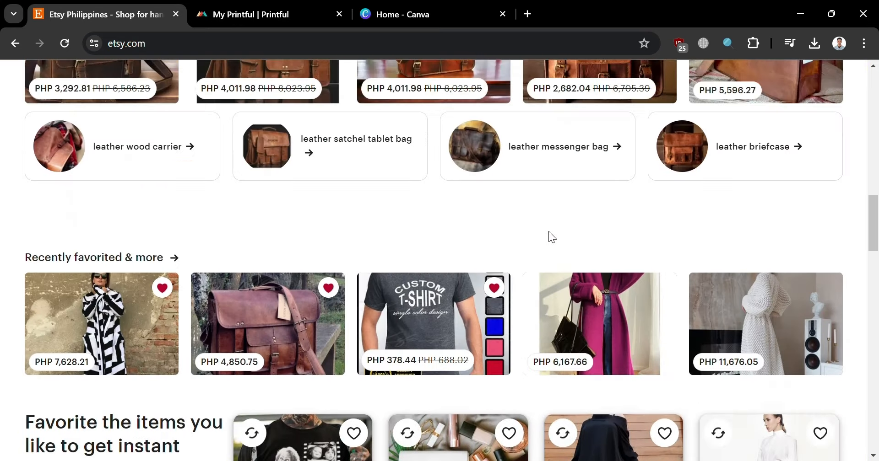
scroll(548, 231, "up", 8)
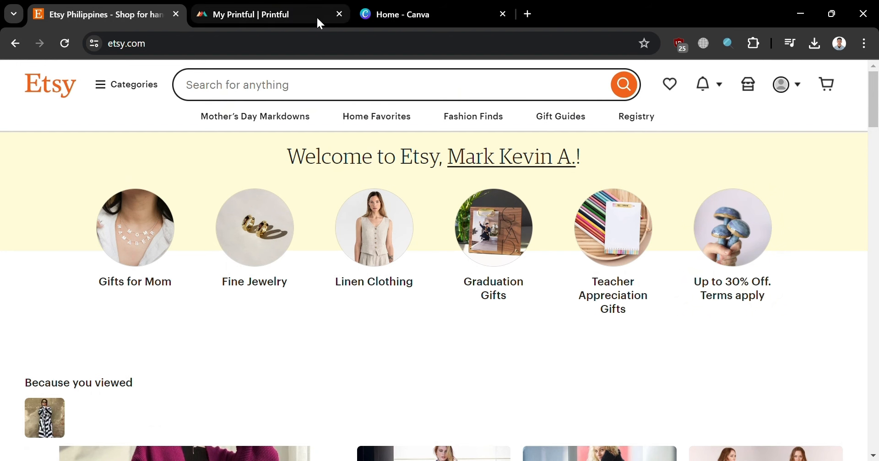
Search Etsy for "phone case", browse the listed designs and prices, and return to the home page
left_click(360, 89)
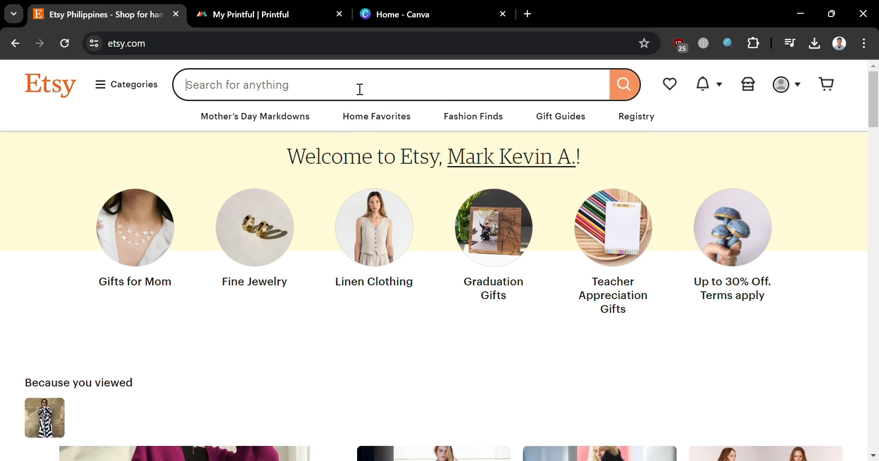
type("phone case")
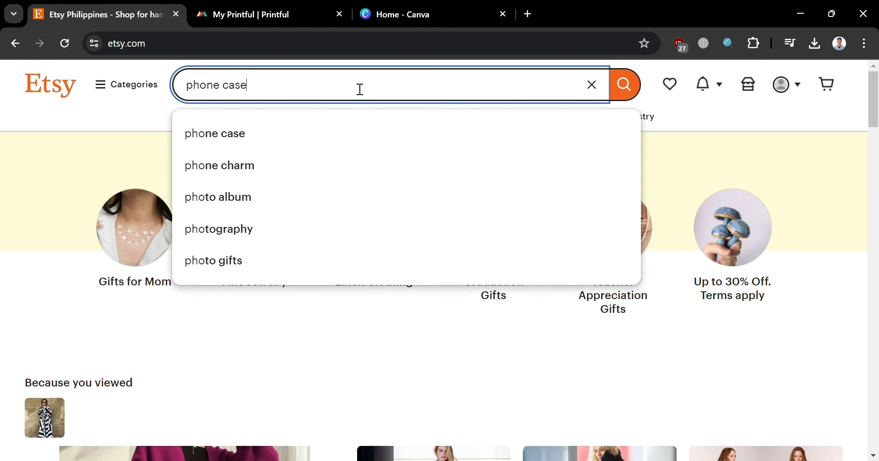
key("Return")
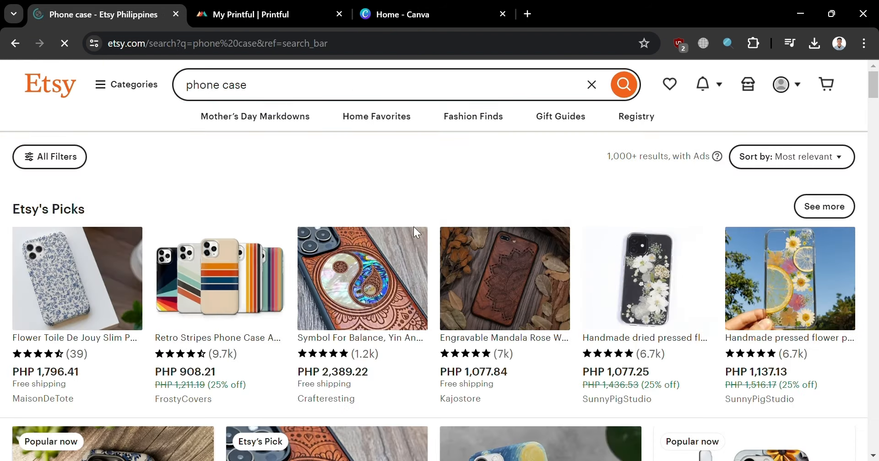
scroll(295, 219, "down", 6)
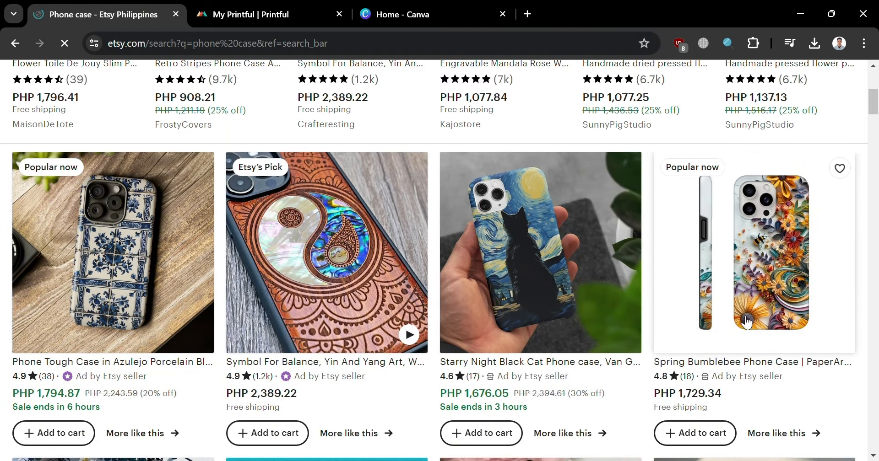
scroll(640, 337, "down", 1)
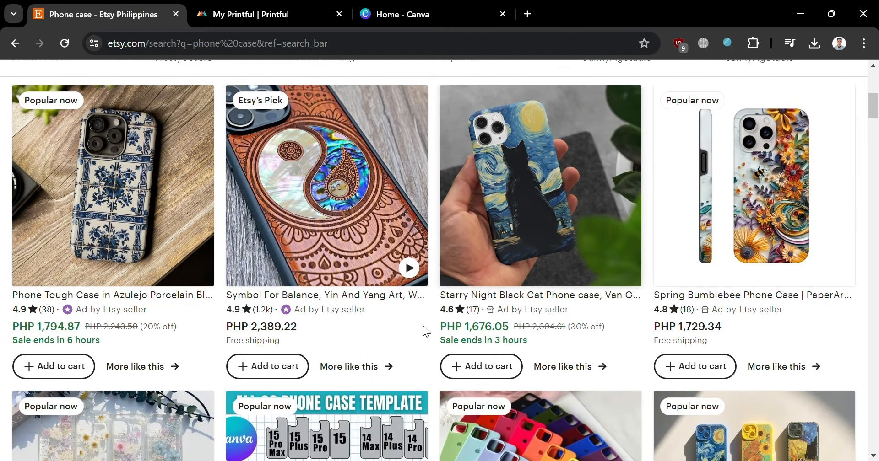
scroll(161, 317, "up", 6)
scroll(161, 317, "up", 1)
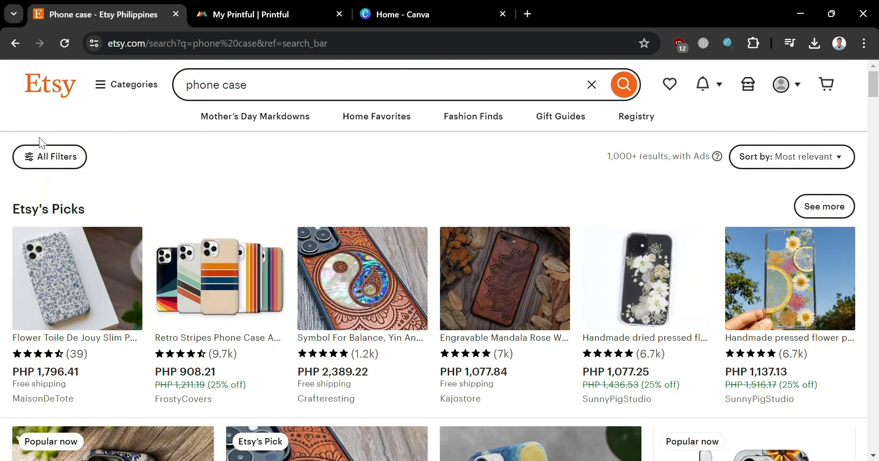
left_click(15, 44)
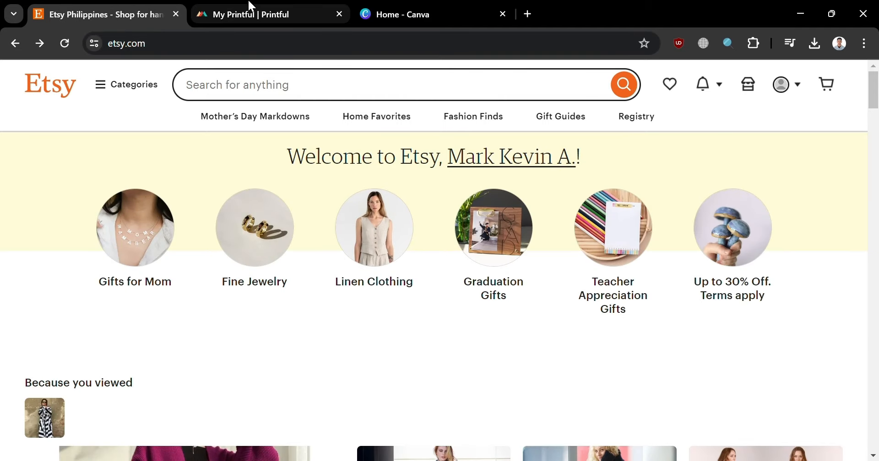
Switch to Printful and open the list of ecommerce platforms that a store can be connected to
left_click(246, 6)
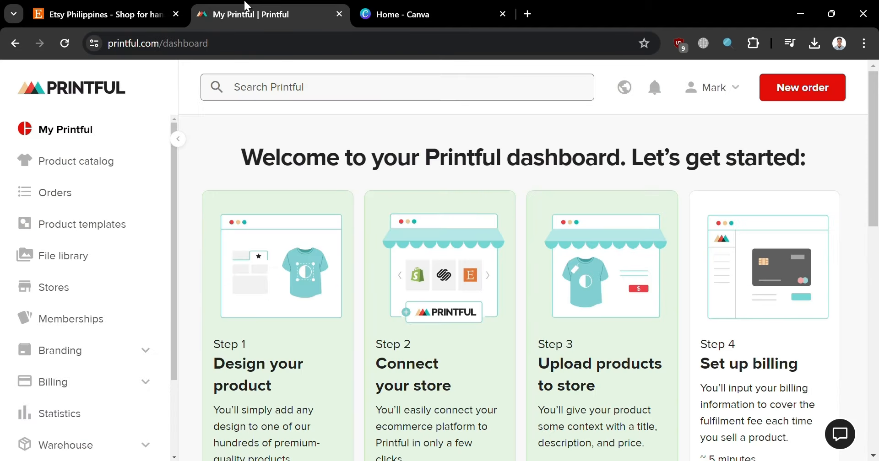
left_click(204, 54)
left_click(188, 95)
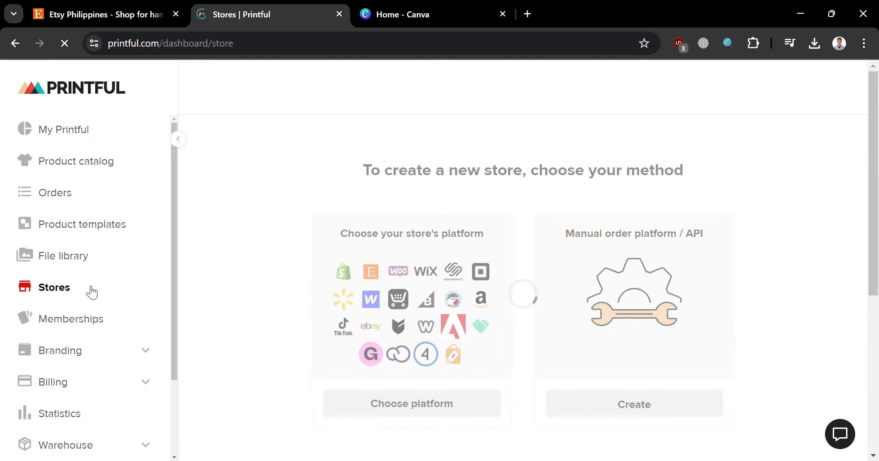
scroll(545, 327, "down", 1)
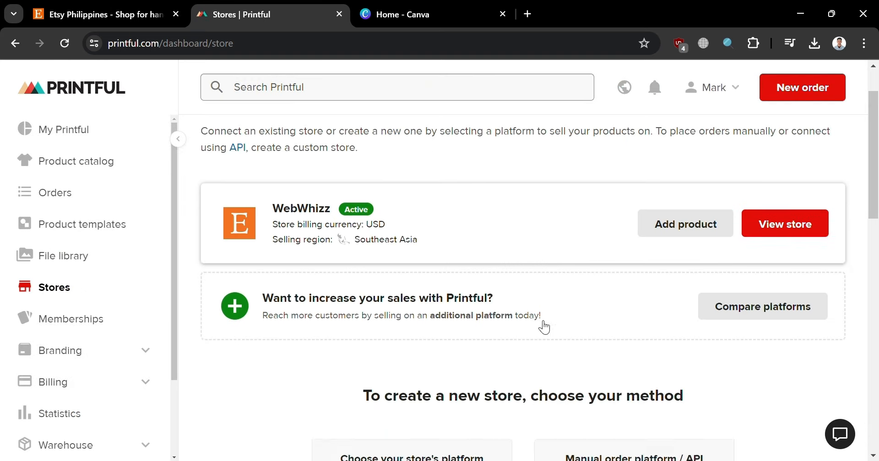
scroll(545, 327, "down", 6)
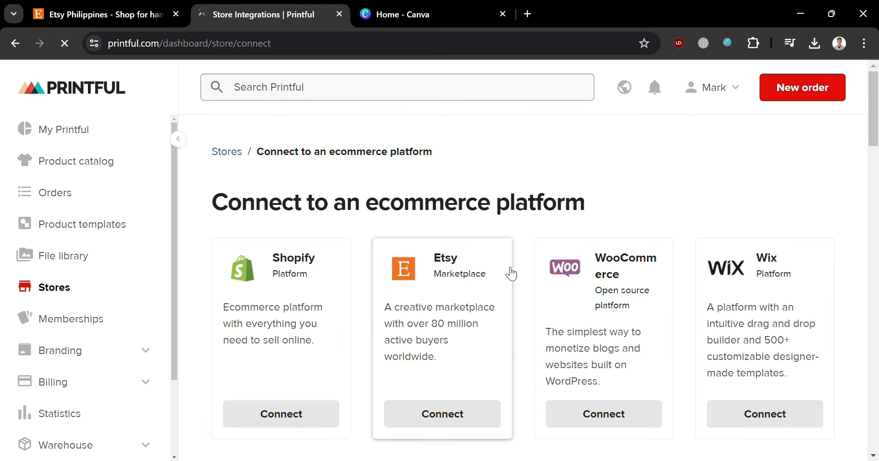
Start connecting an Etsy shop to Printful and open the WebWhizz store's product list
left_click(475, 418)
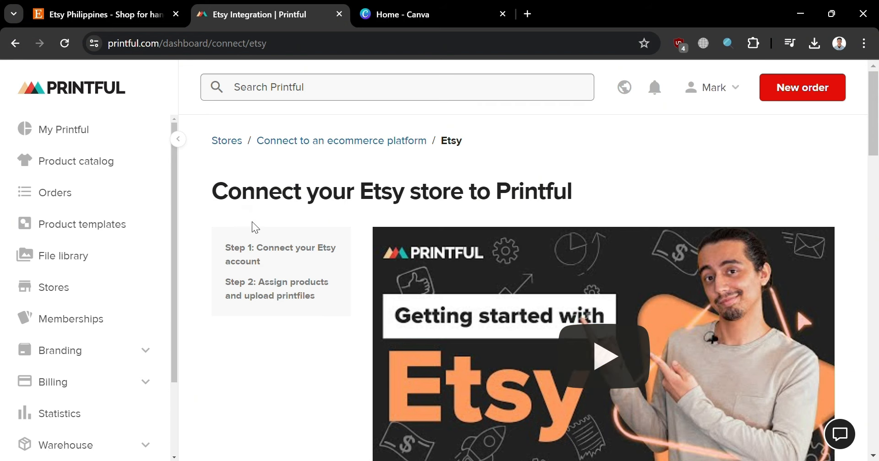
scroll(451, 251, "down", 10)
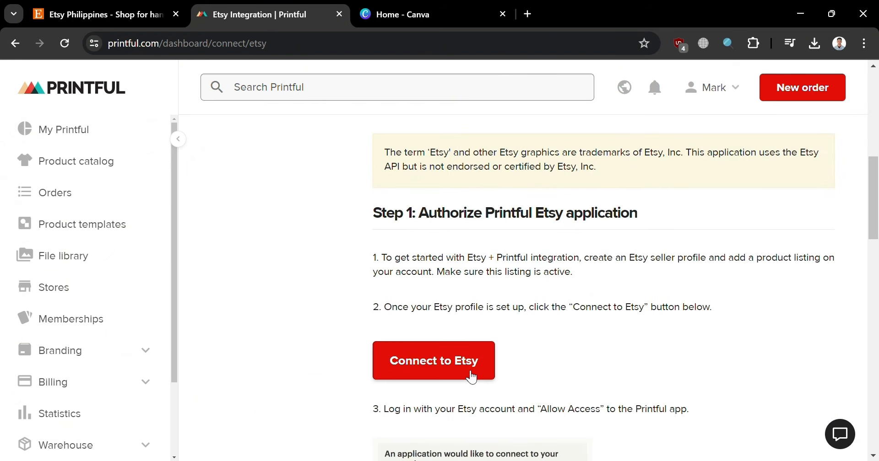
left_click(466, 369)
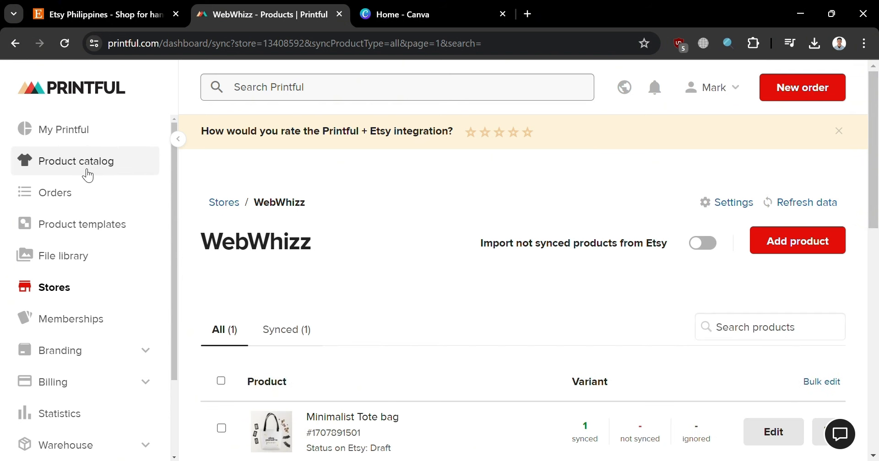
Start adding a new product to the WebWhizz store and show all catalog results for "phone case"
left_click(817, 245)
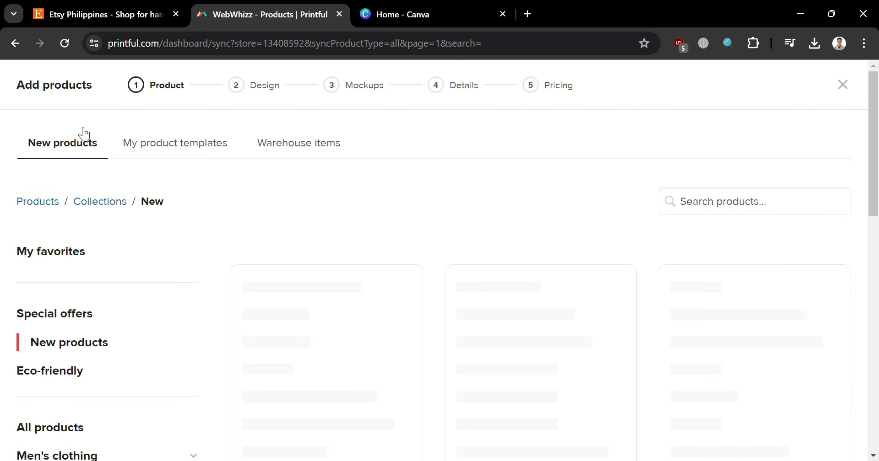
left_click(813, 217)
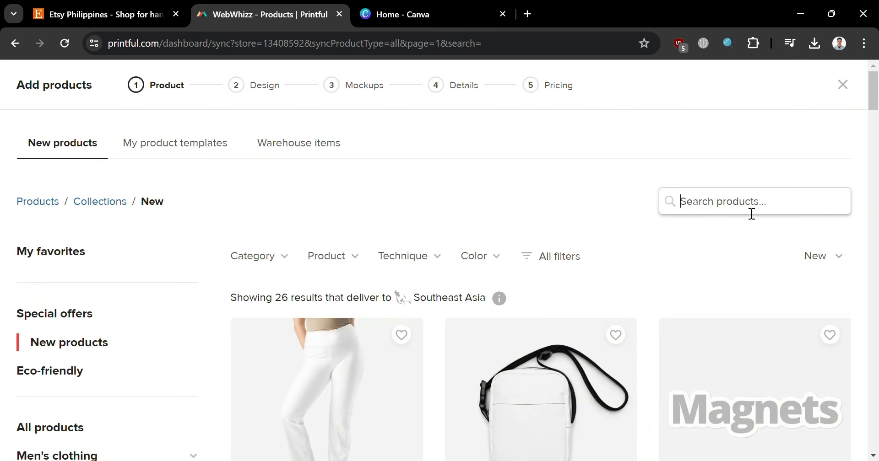
type("phone case")
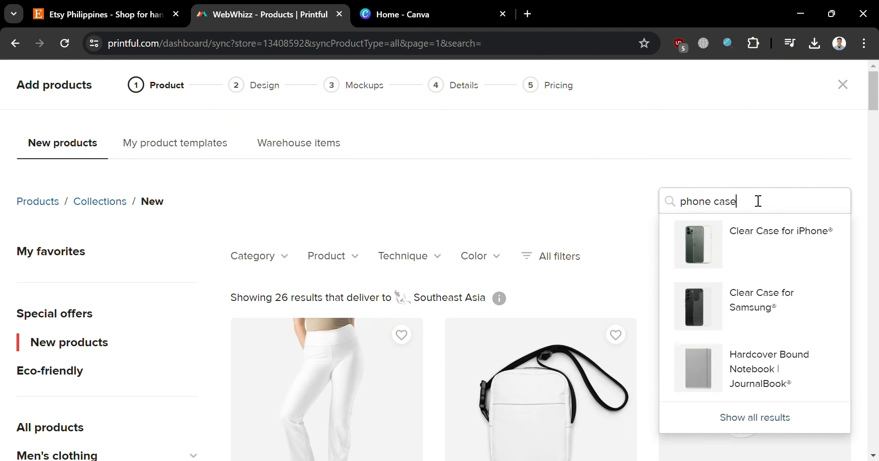
left_click(760, 418)
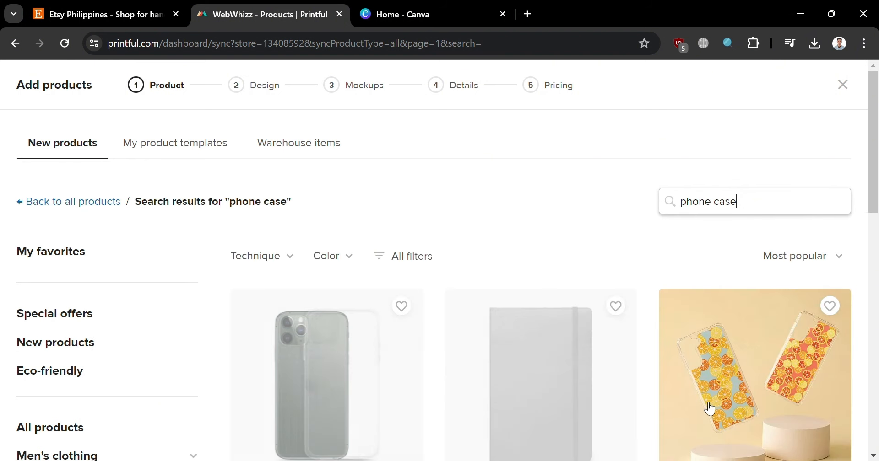
Browse the phone case results and choose Clear Case for iPhone as the product to design
scroll(372, 329, "down", 3)
scroll(519, 374, "down", 4)
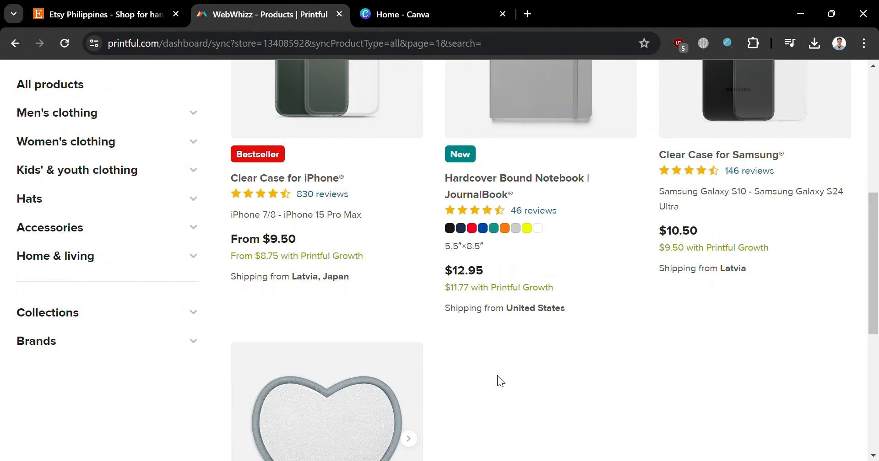
scroll(497, 376, "down", 7)
scroll(490, 389, "up", 13)
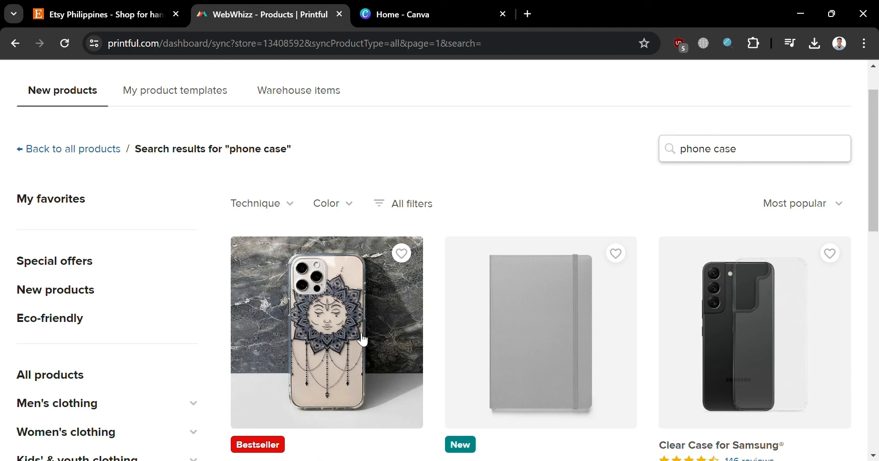
left_click(363, 339)
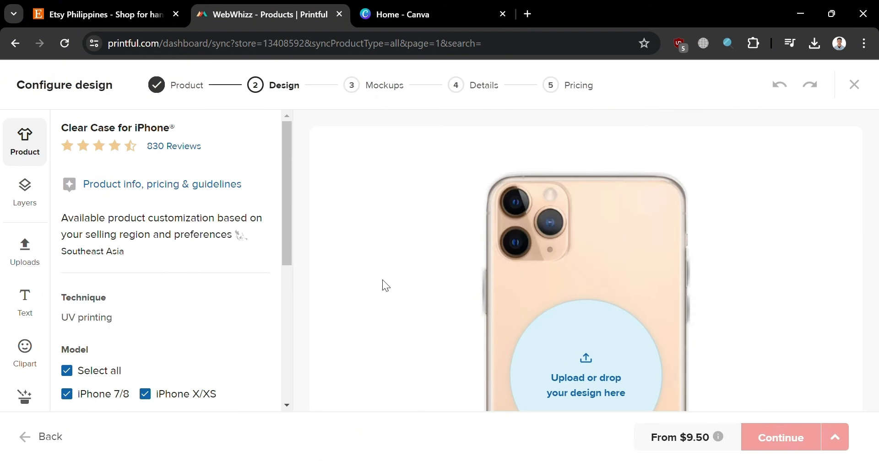
Review the iPhone models selected for the clear case and the case's print area
left_click_drag(287, 211, 297, 311)
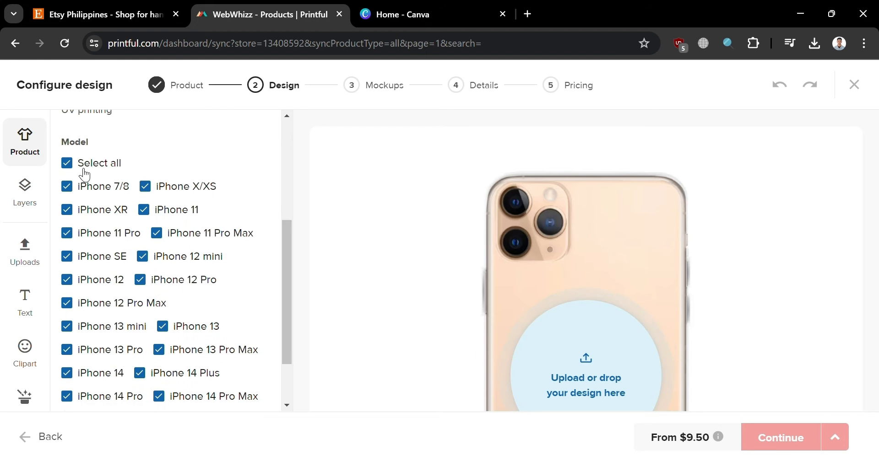
scroll(157, 223, "down", 2)
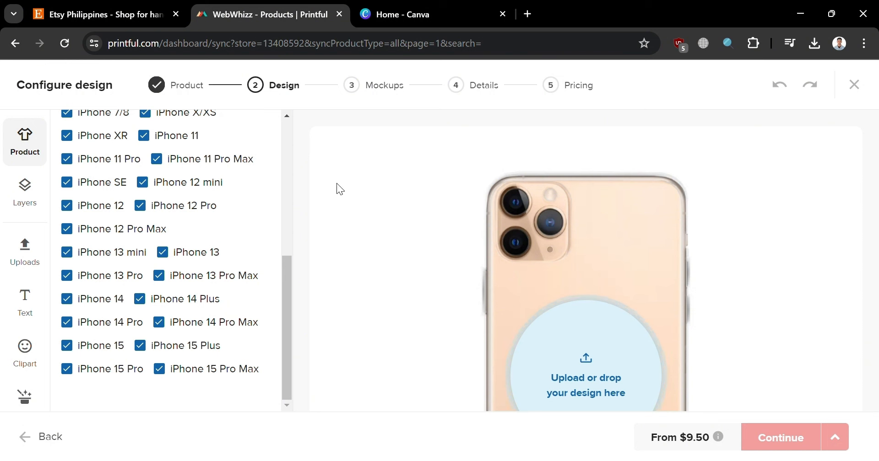
scroll(667, 307, "down", 3)
scroll(636, 264, "up", 3)
scroll(606, 277, "down", 3)
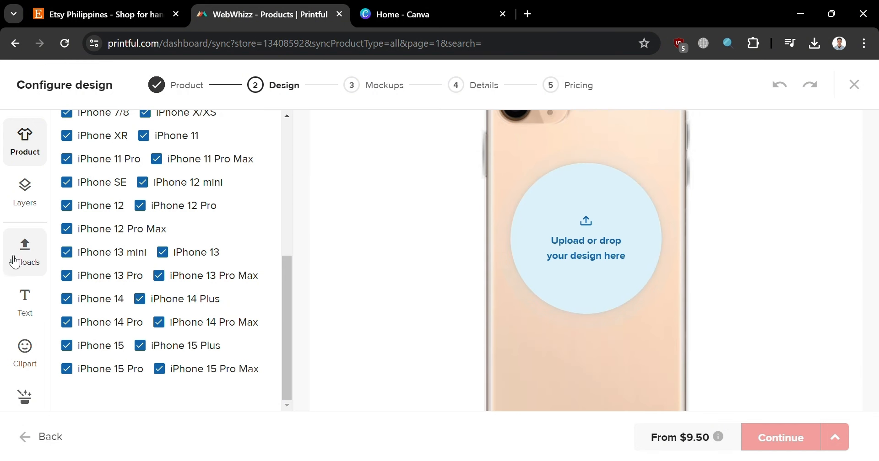
Look at the design layers and browse the text presets and ready-to-use quotes for the case
left_click(25, 195)
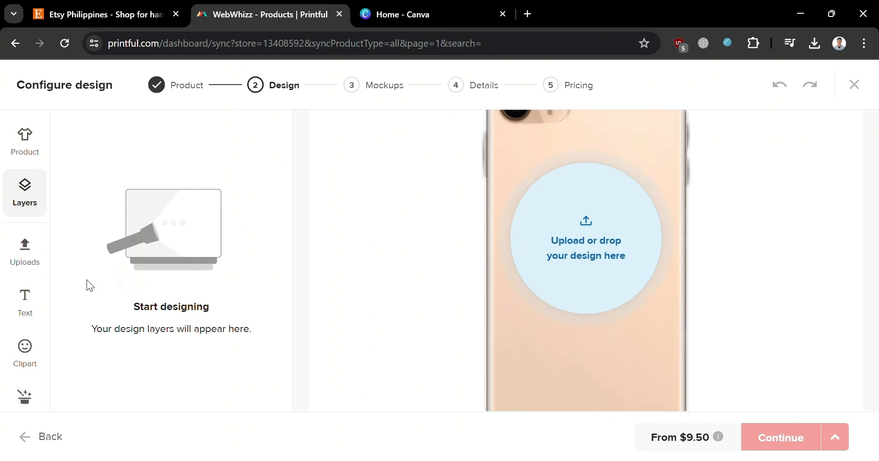
left_click(25, 304)
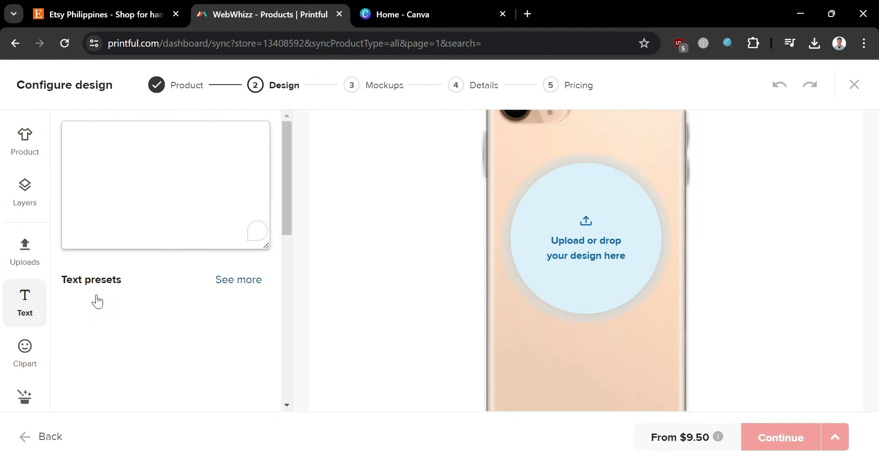
scroll(276, 337, "down", 3)
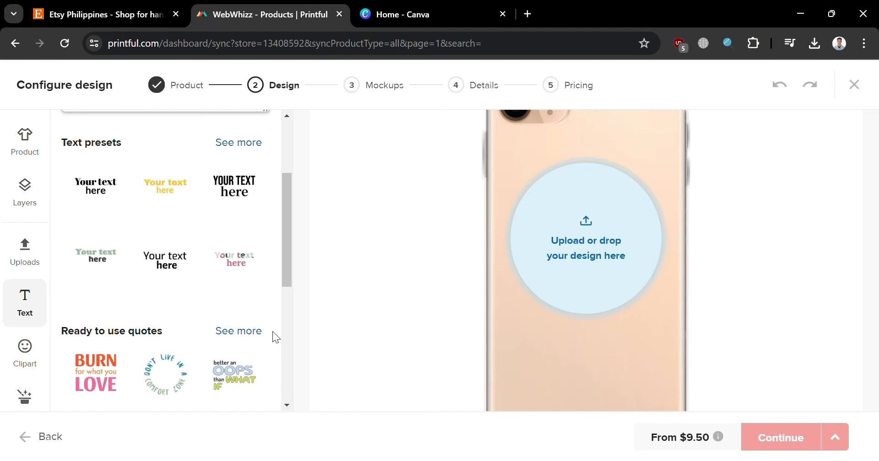
scroll(266, 337, "down", 3)
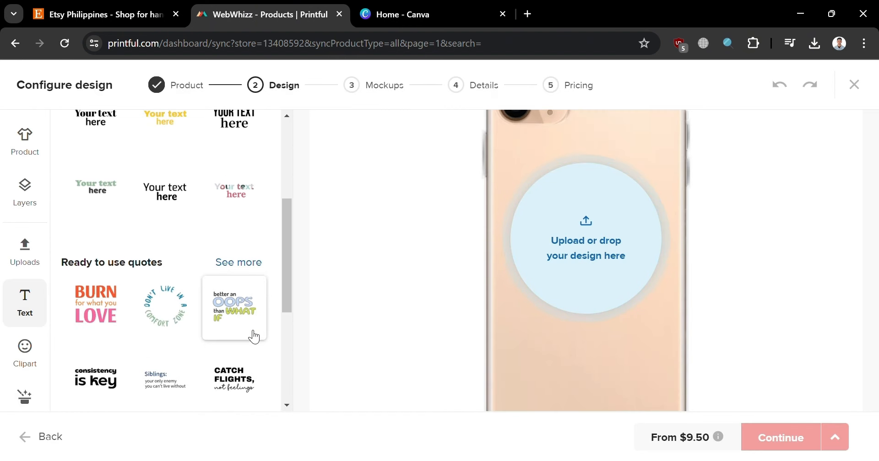
Browse the clipart collections available for the case design
left_click(34, 359)
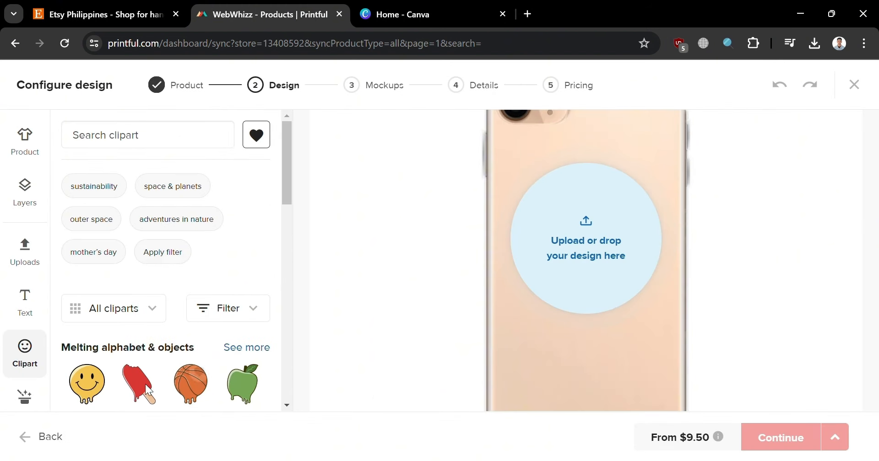
scroll(185, 383, "down", 12)
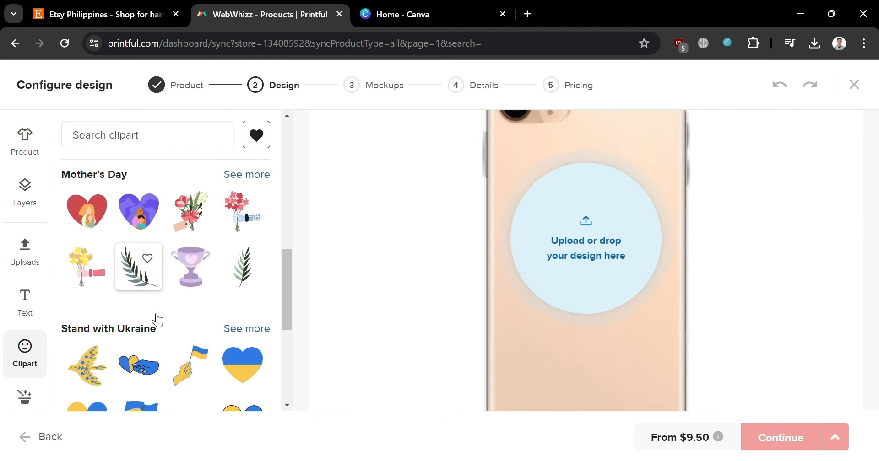
scroll(157, 320, "down", 4)
scroll(37, 398, "down", 2)
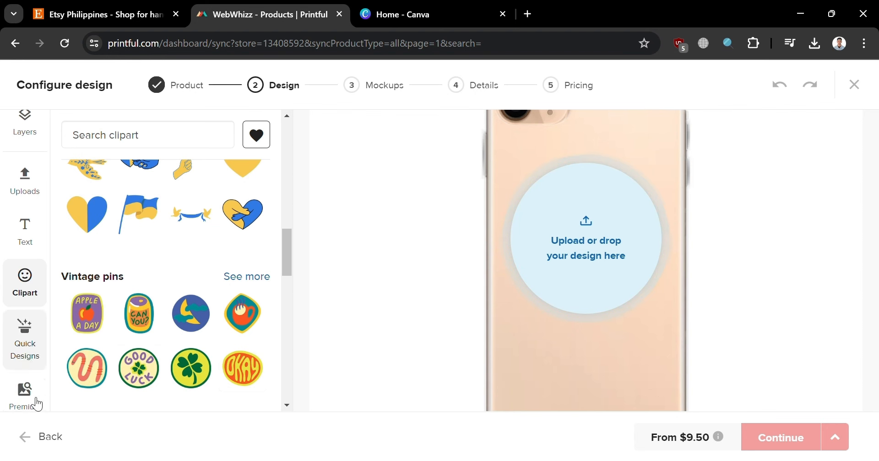
scroll(37, 366, "down", 3)
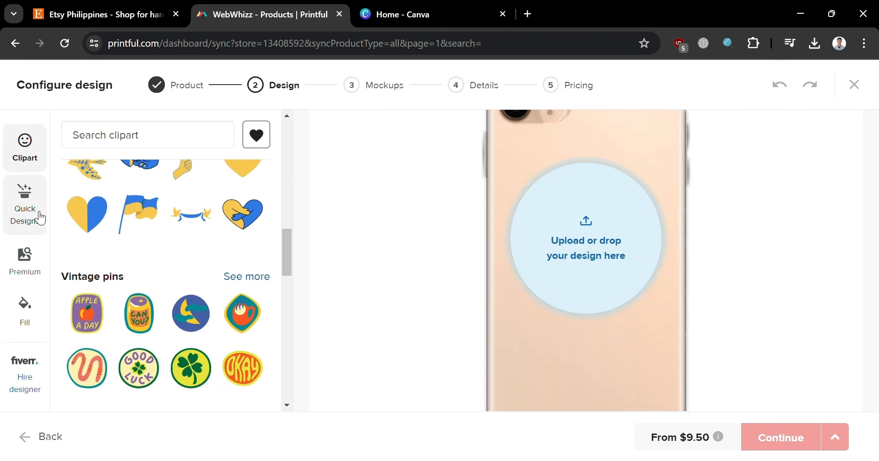
Browse the quick designs and premium images, and open the file library for design uploads
left_click(41, 218)
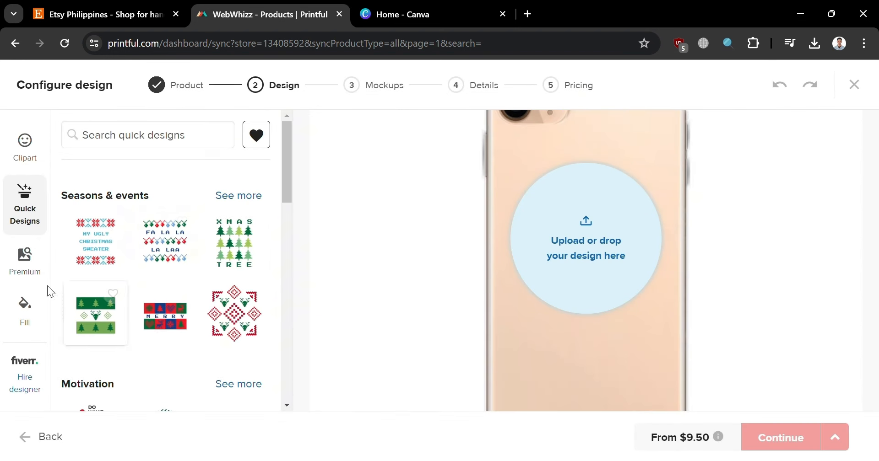
left_click(33, 261)
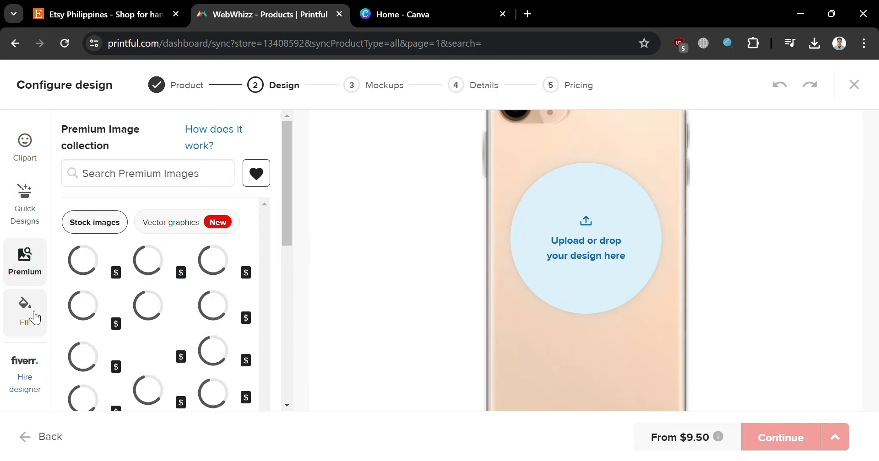
scroll(91, 315, "down", 3)
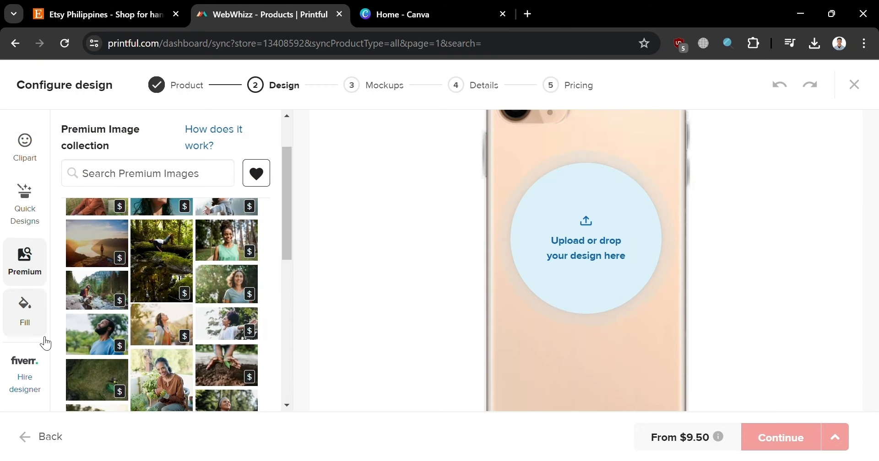
scroll(29, 368, "up", 5)
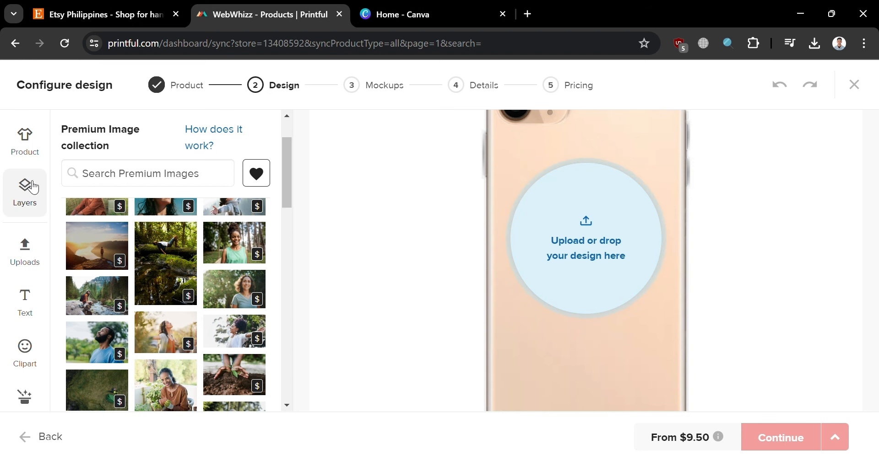
left_click(34, 250)
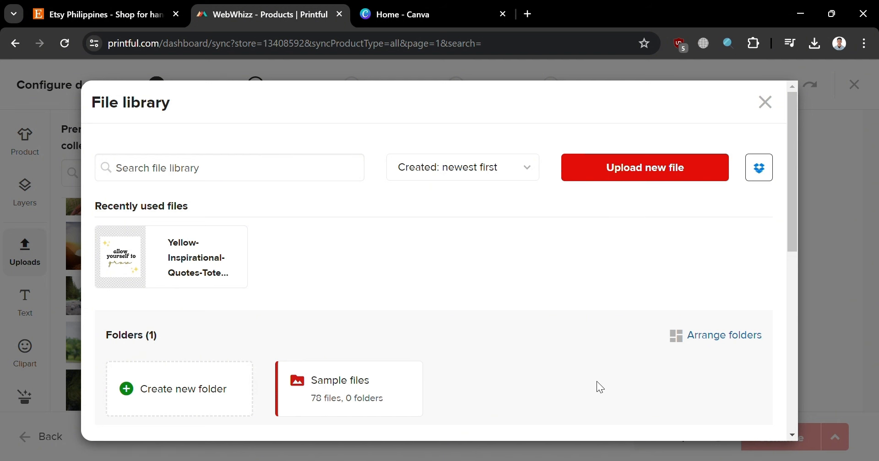
Switch to Canva and search its templates for "phone case"
left_click(413, 6)
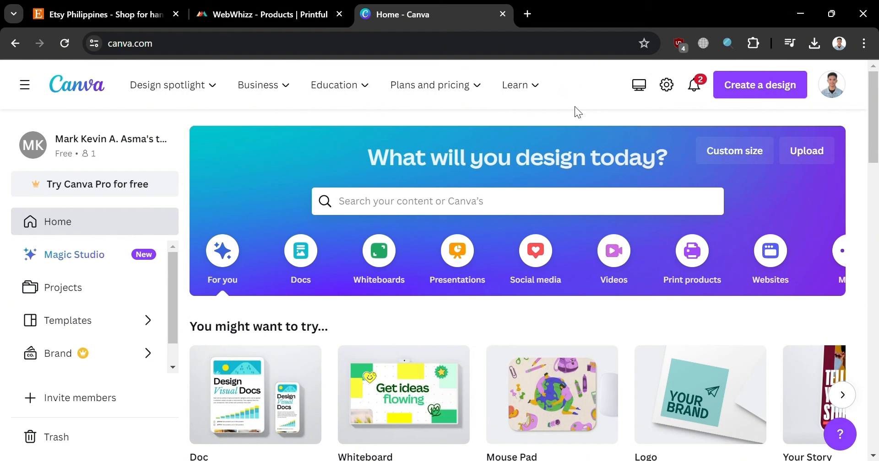
left_click(588, 206)
type("ph")
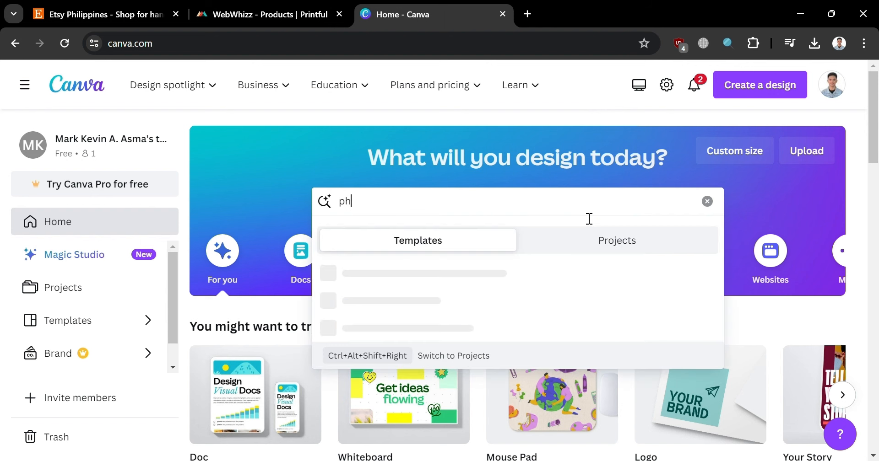
type("one case")
key("Return")
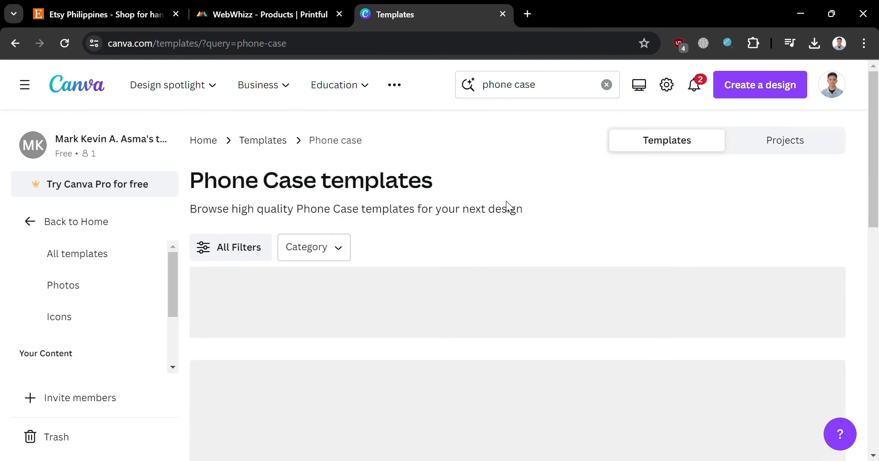
Browse the phone case templates and filter them by price to show only free ones
scroll(418, 314, "down", 3)
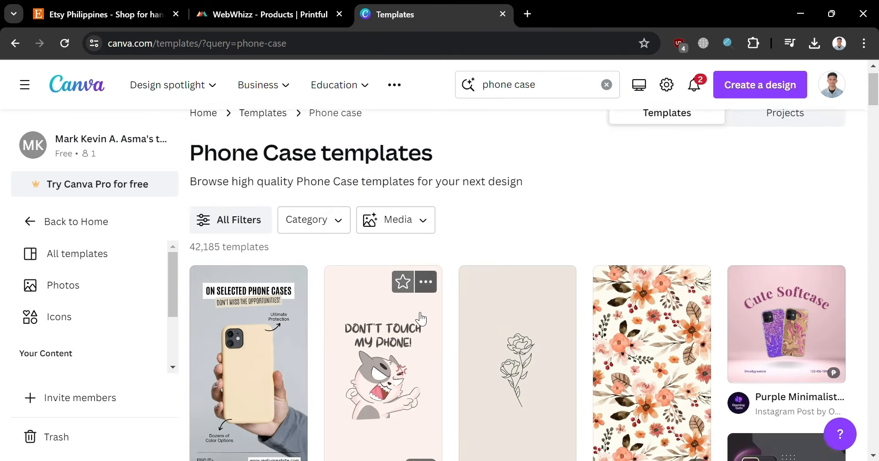
scroll(576, 317, "down", 5)
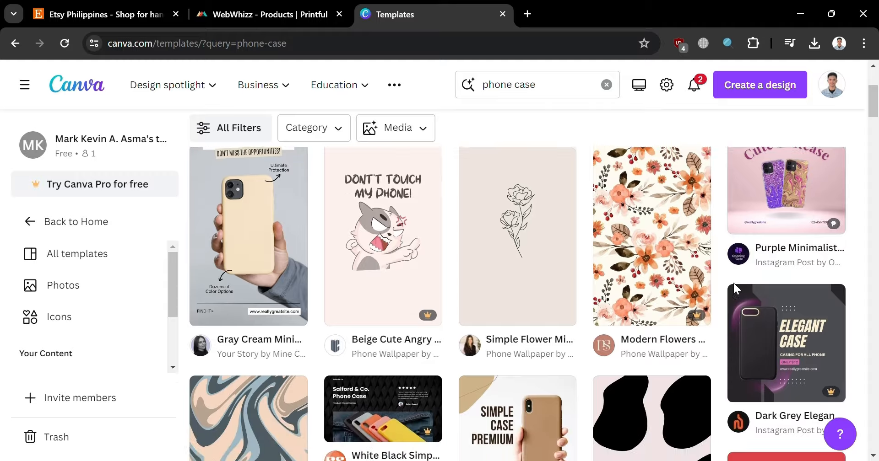
scroll(388, 336, "down", 3)
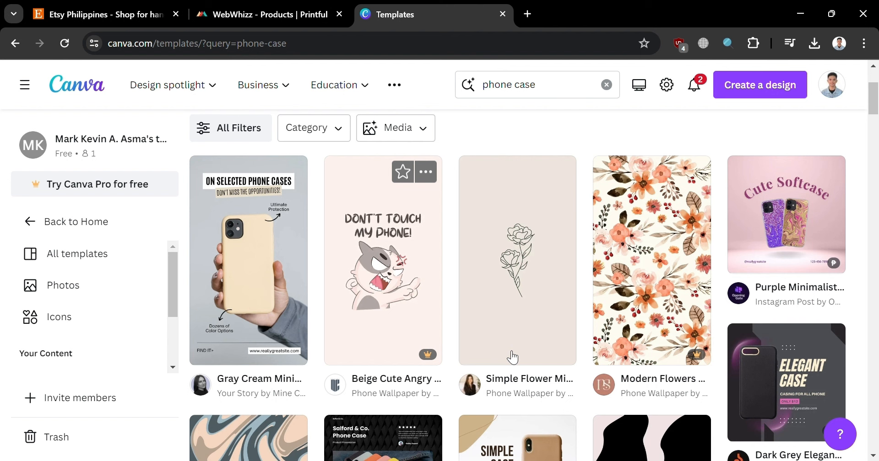
scroll(294, 215, "up", 3)
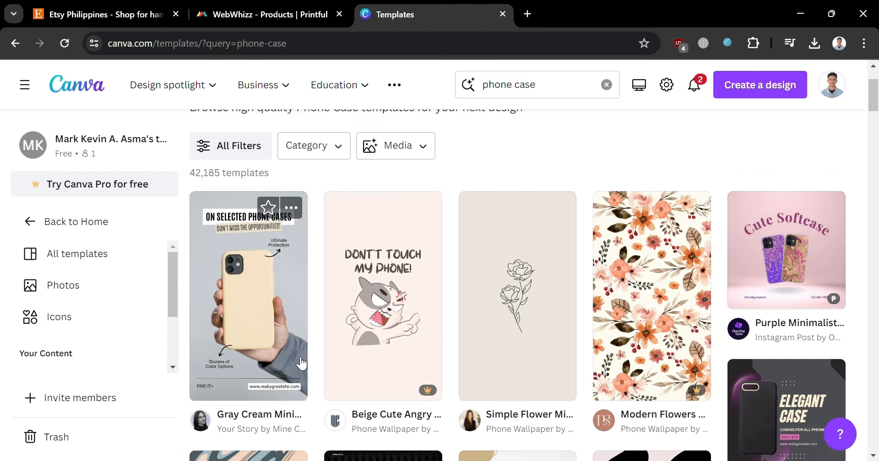
left_click(209, 243)
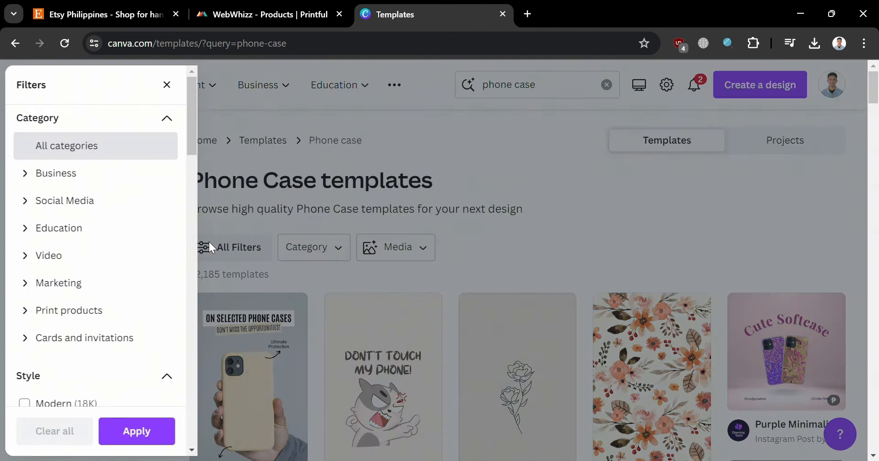
scroll(118, 286, "down", 15)
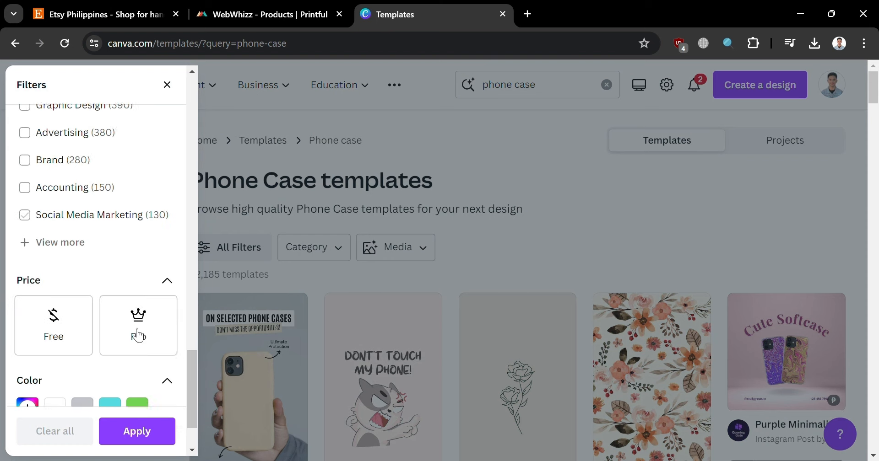
left_click(52, 235)
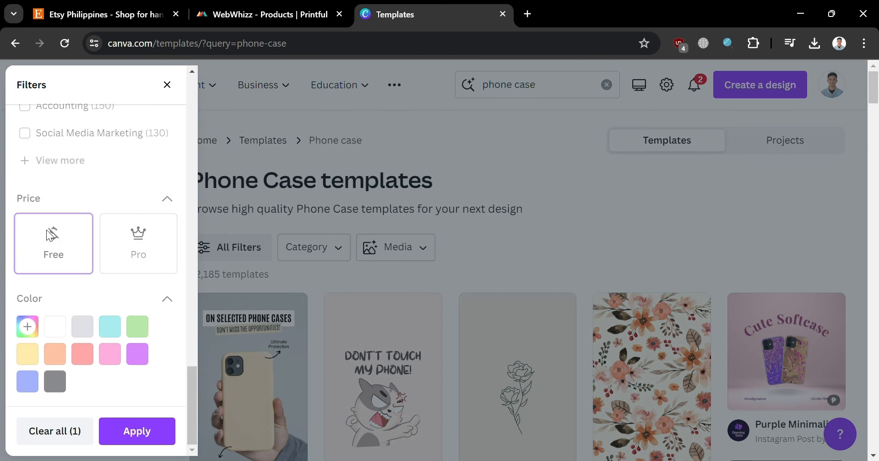
left_click(140, 432)
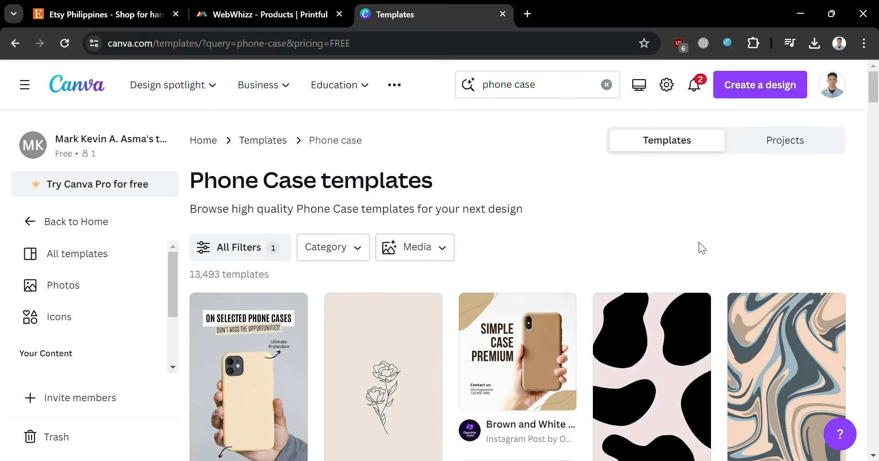
Find the Panda Phone Wallpaper template among the free results and open it for customization
scroll(548, 309, "down", 3)
scroll(580, 364, "down", 7)
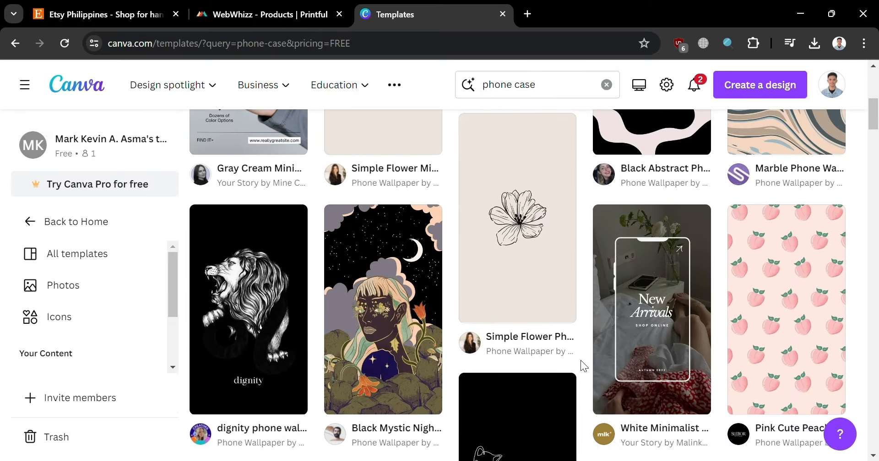
scroll(581, 361, "down", 8)
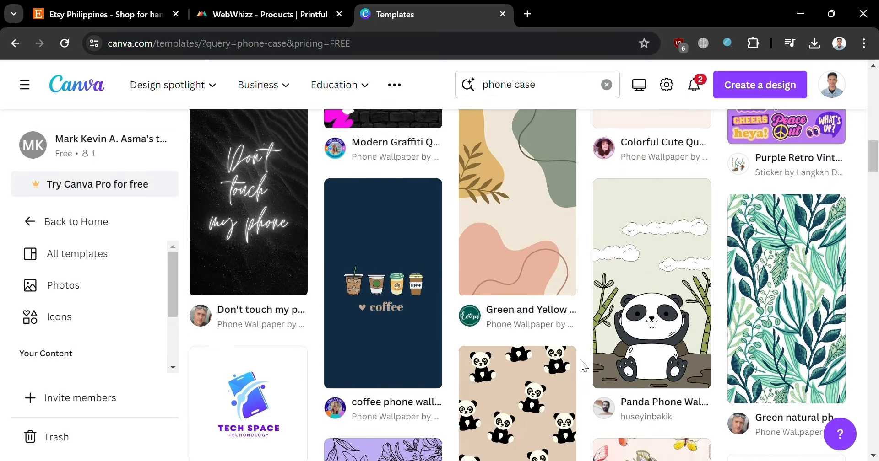
left_click(646, 302)
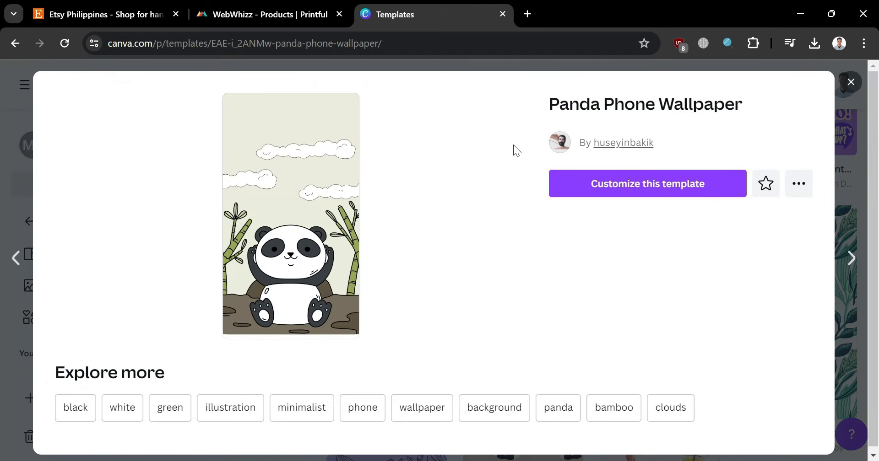
left_click(673, 187)
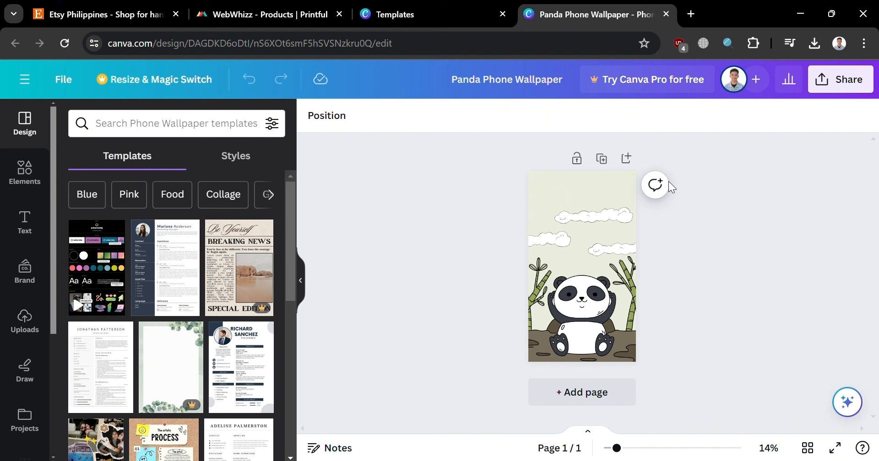
Move the three clouds above the panda slightly higher on the wallpaper
left_click(636, 450)
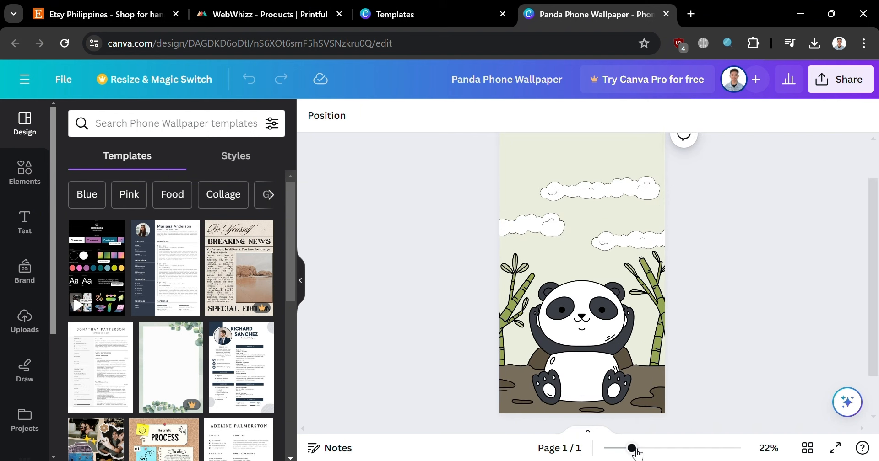
left_click(570, 195)
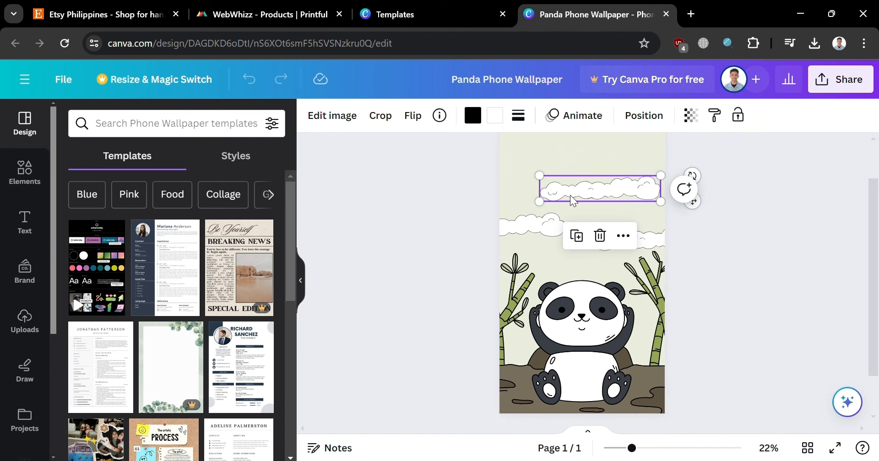
left_click_drag(570, 195, 574, 177)
left_click_drag(554, 229, 556, 211)
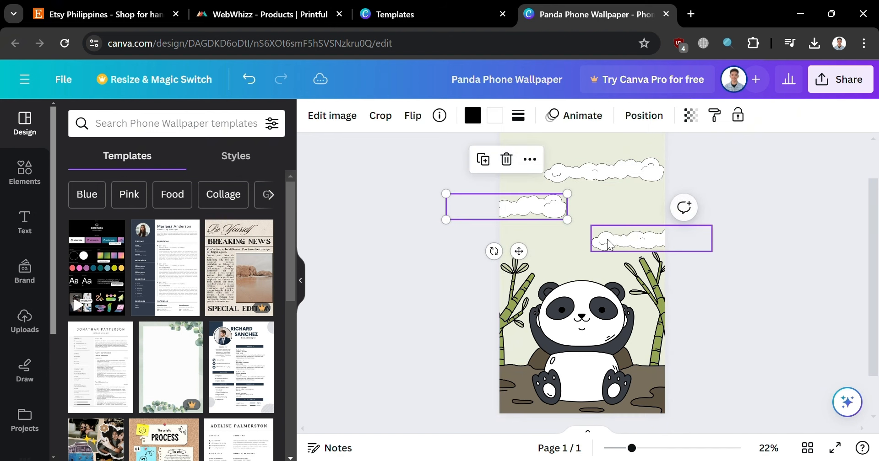
left_click_drag(614, 240, 613, 222)
scroll(591, 267, "down", 1)
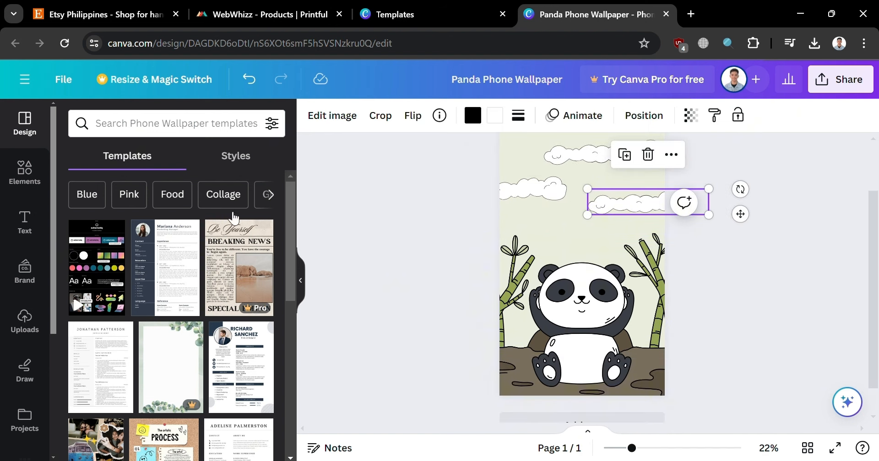
left_click(564, 341)
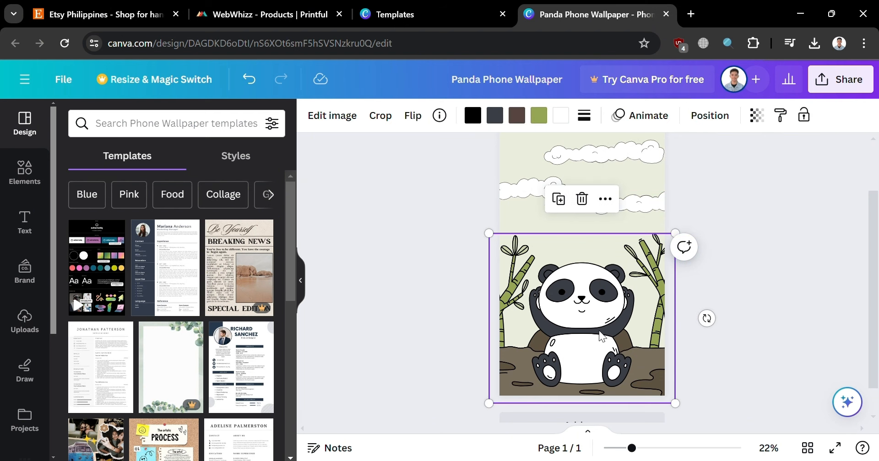
mouse_move(564, 341)
left_mouse_down()
mouse_move(569, 326)
mouse_move(553, 346)
mouse_move(562, 343)
left_mouse_up()
left_click(727, 292)
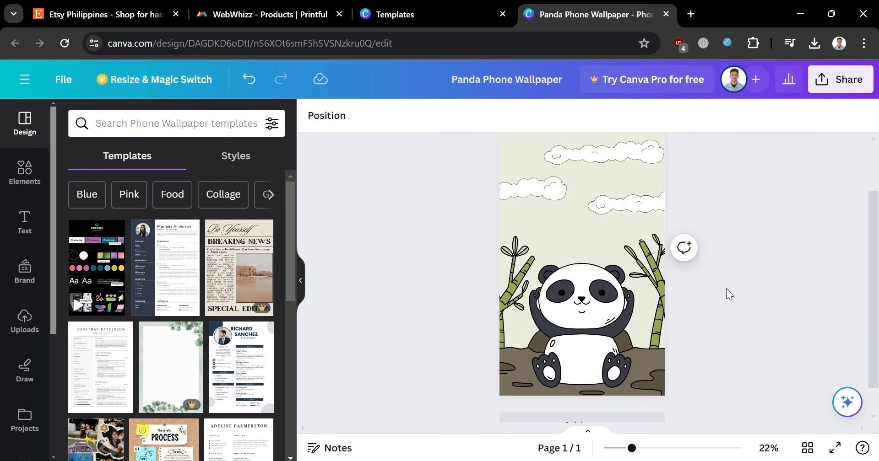
scroll(643, 337, "up", 3)
scroll(641, 334, "down", 3)
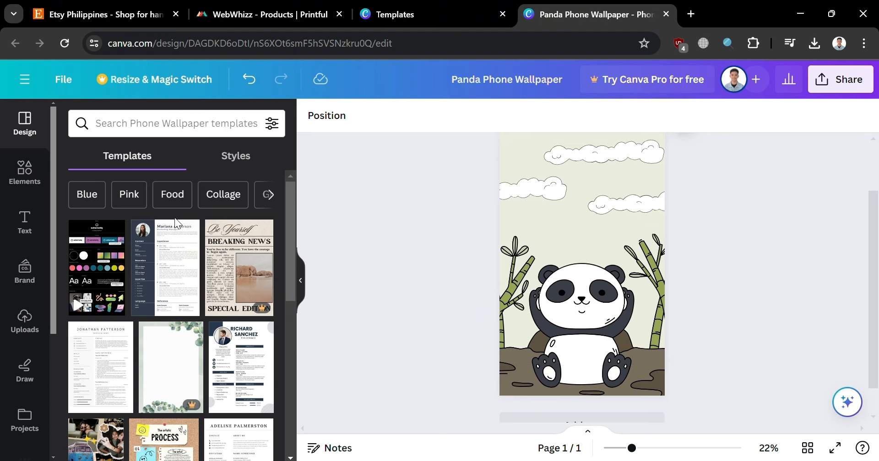
scroll(714, 376, "up", 1)
scroll(673, 365, "down", 3)
Search the design elements for "birds"
left_click(28, 189)
left_click(170, 126)
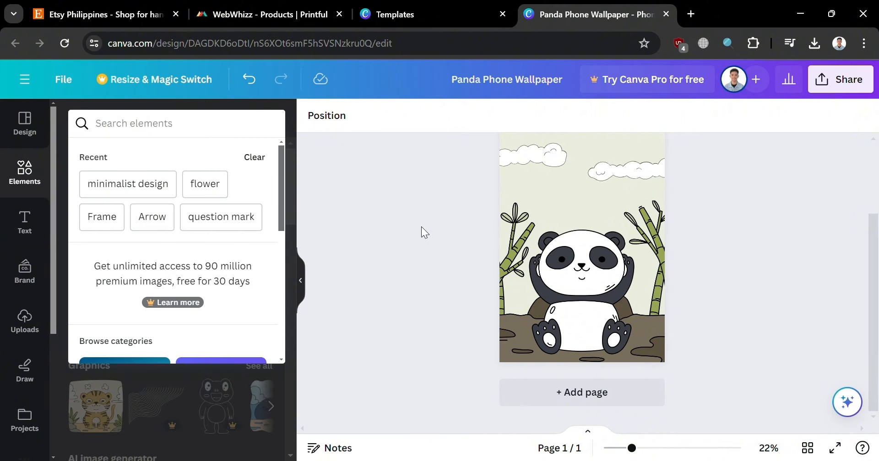
type("p")
key("BackSpace")
type("birds")
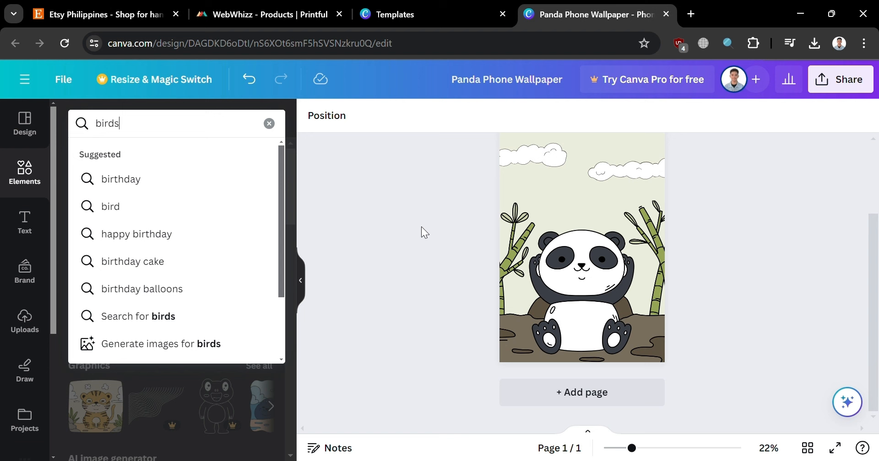
key("Return")
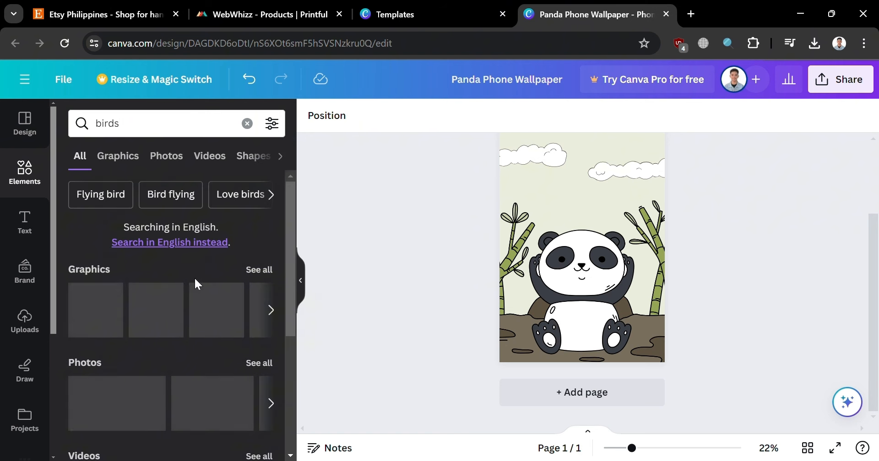
Add a graphic of a flock of small black flying birds and position it among the clouds above the panda
scroll(197, 339, "down", 2)
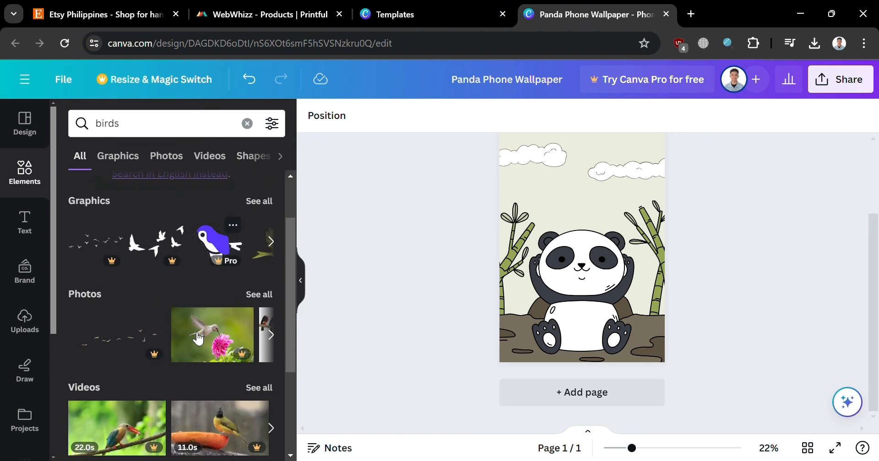
left_click(272, 243)
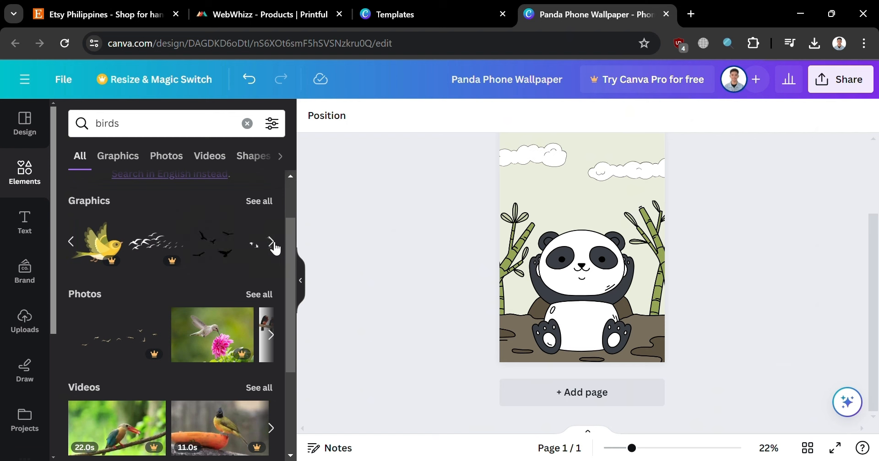
left_click(275, 247)
left_click_drag(113, 259, 636, 224)
left_click(731, 216)
scroll(661, 222, "up", 2)
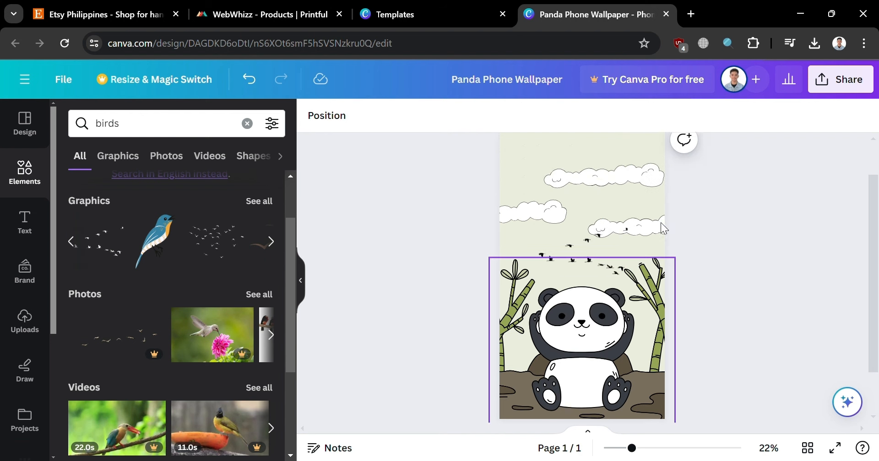
left_click(571, 268)
left_click_drag(571, 268, 574, 239)
left_click(805, 259)
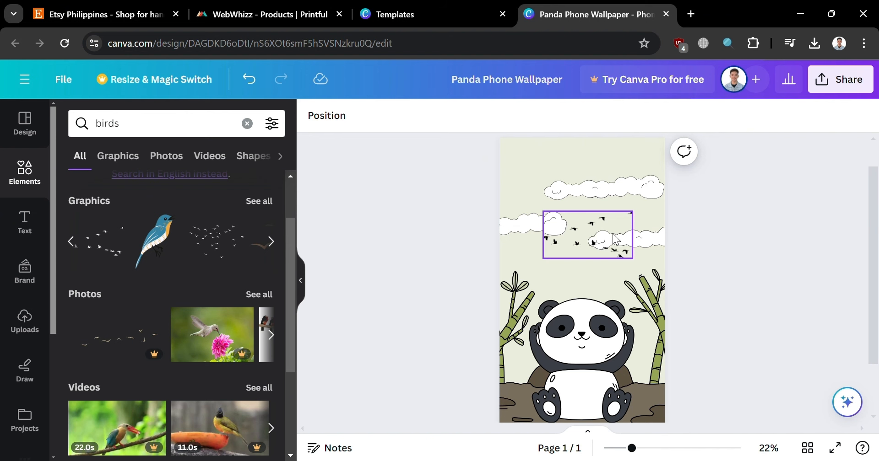
Recolor the white fill of all three clouds to the light turquoise default solid color
left_click(516, 224)
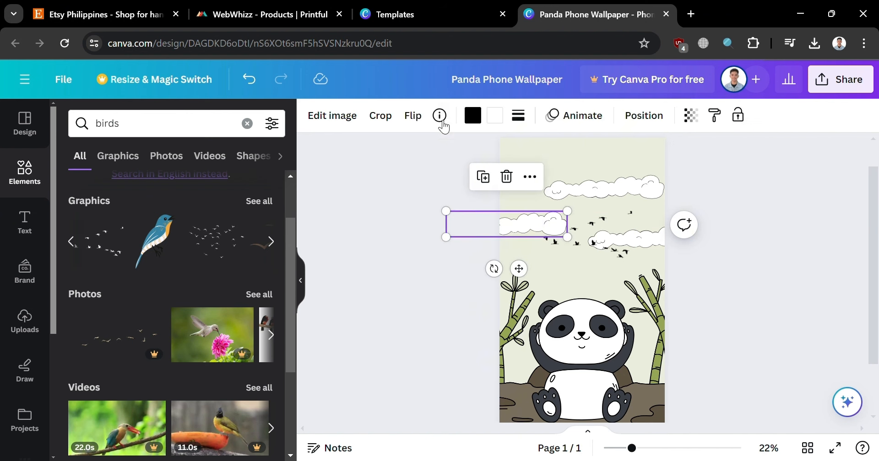
left_click(495, 116)
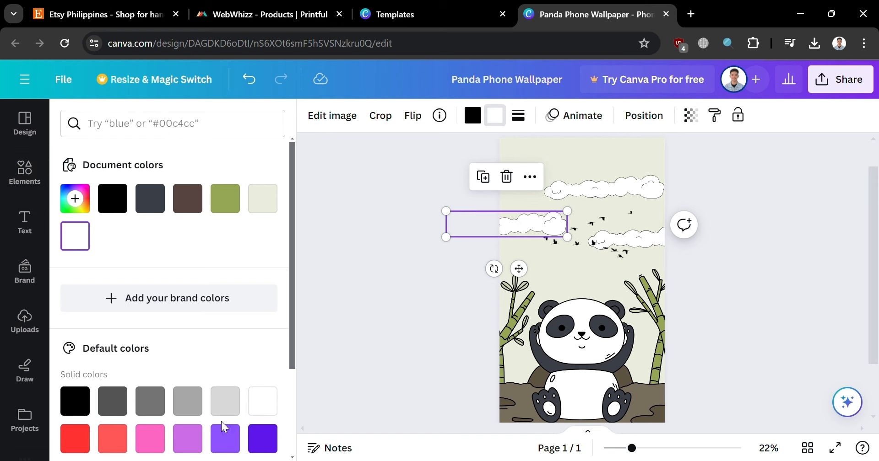
scroll(217, 412, "down", 3)
left_click(148, 357)
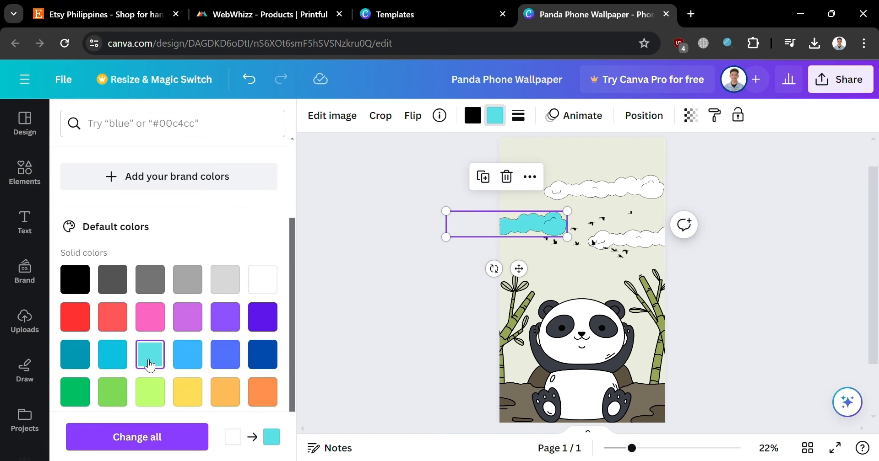
left_click(659, 198)
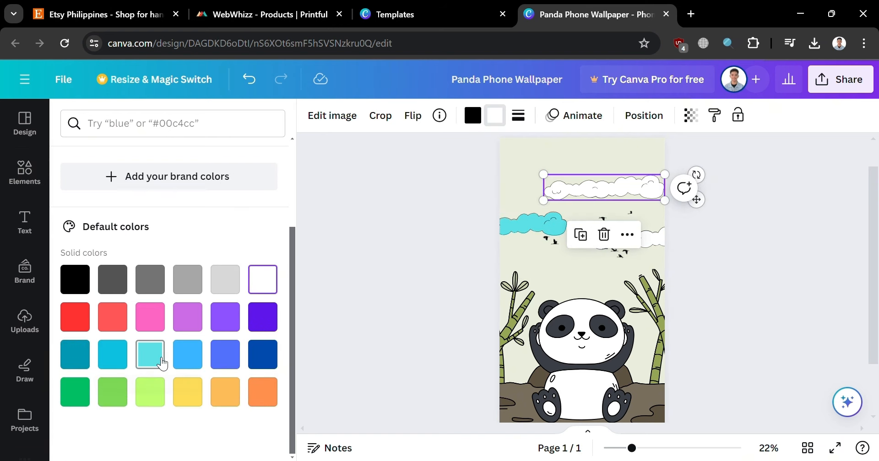
left_click(161, 358)
left_click(652, 239)
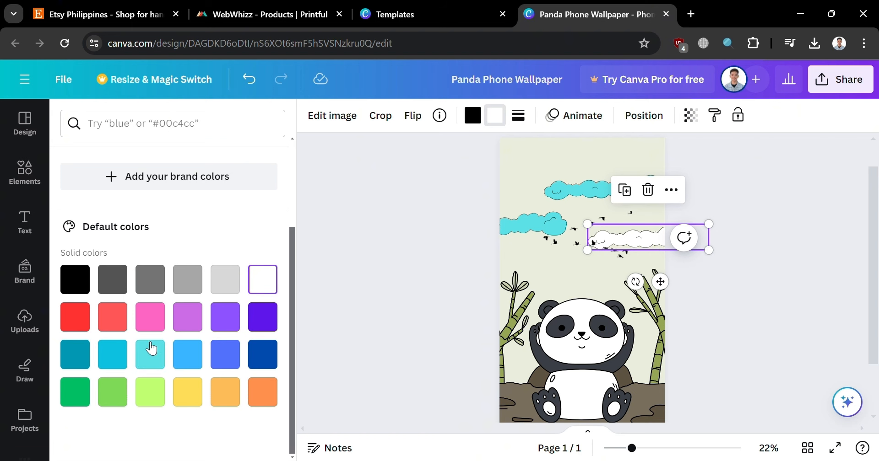
left_click(151, 349)
left_click(806, 270)
left_click(806, 270)
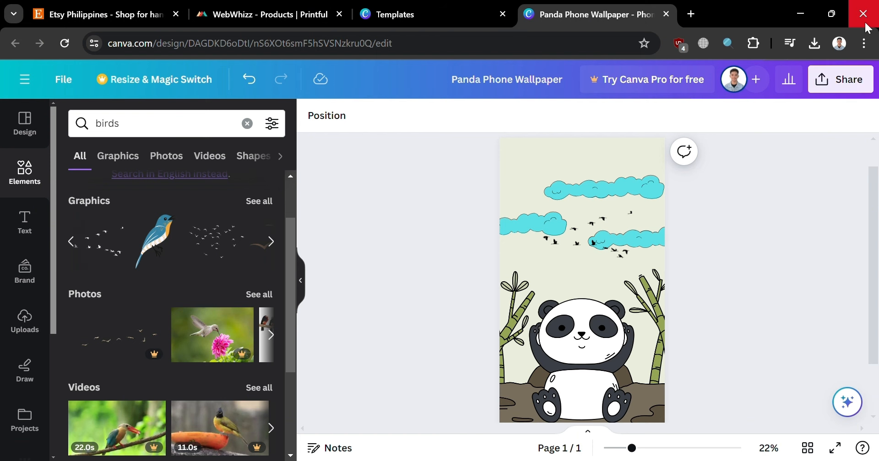
Download the finished wallpaper design as a PNG at 1,080 × 1,920 px
left_click(871, 90)
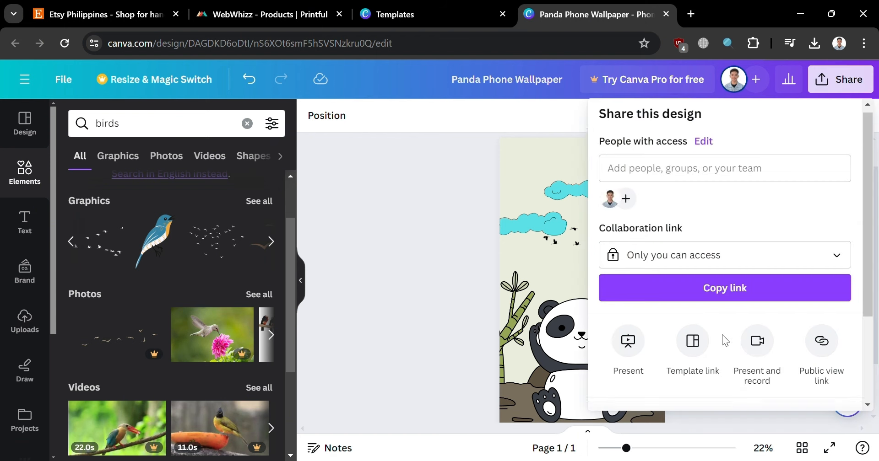
scroll(714, 364, "down", 3)
left_click(731, 303)
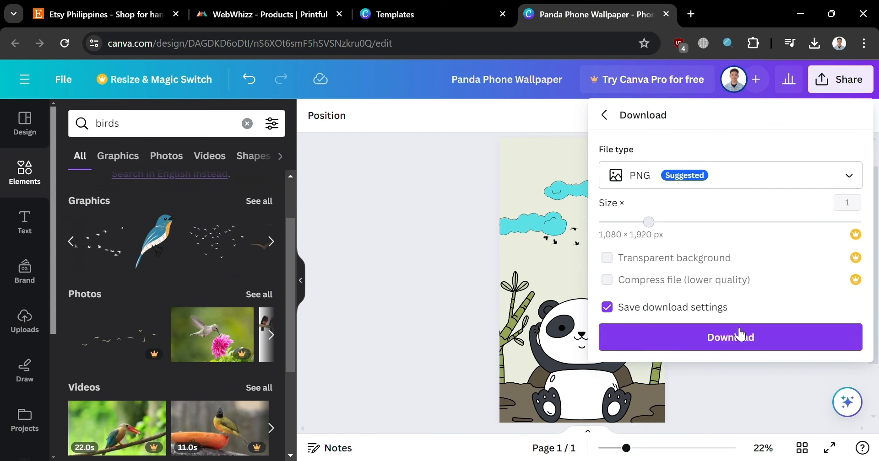
left_click(740, 335)
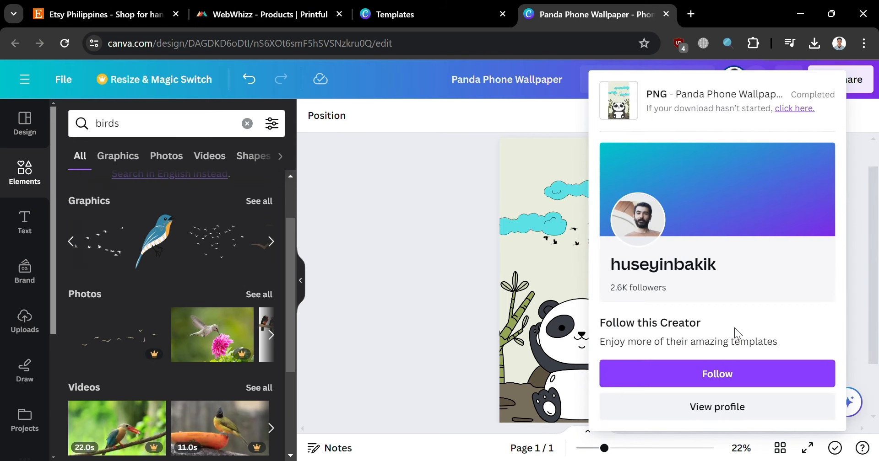
Switch to Printful, apply the uploaded Panda-Phone-Wallpaper.png to the phone case, and dismiss the print-area notice for good
left_click(275, 14)
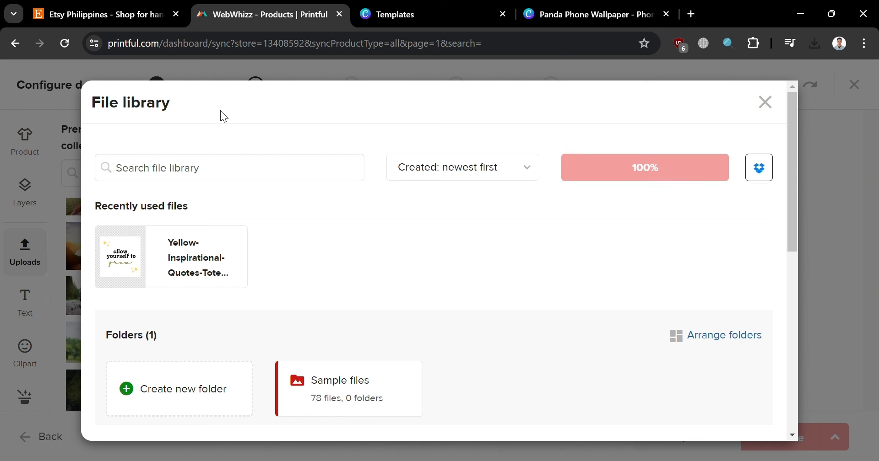
mouse_move(388, 280)
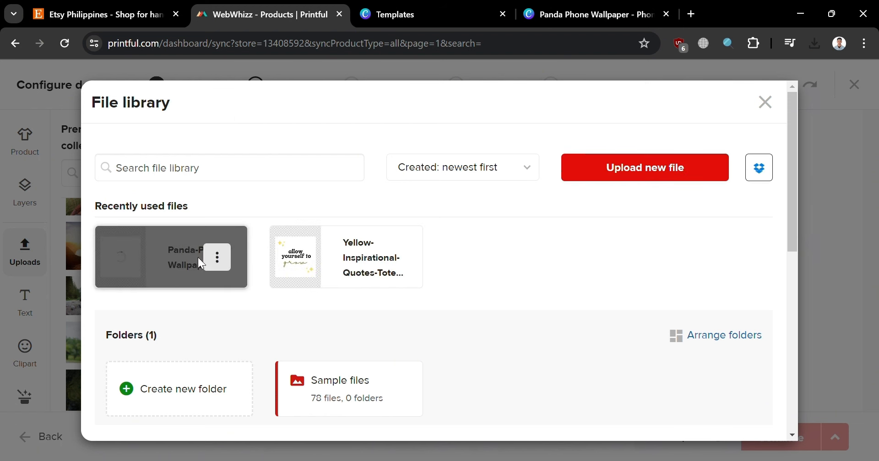
mouse_move(308, 245)
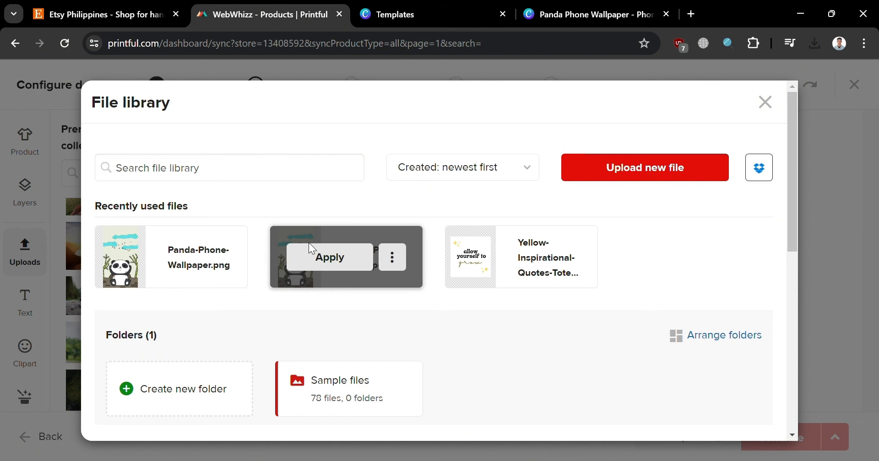
left_click(339, 267)
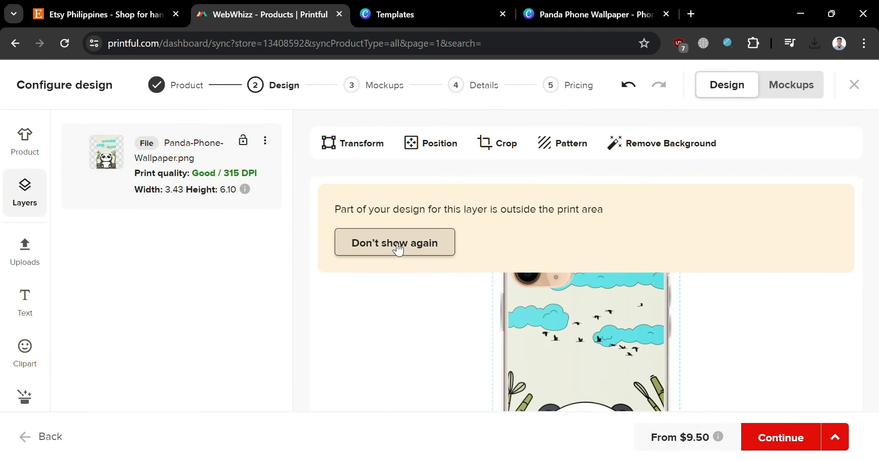
left_click(403, 246)
Inspect how the panda design fits the case, including the iPhone 11 Pro variant
scroll(699, 242, "down", 3)
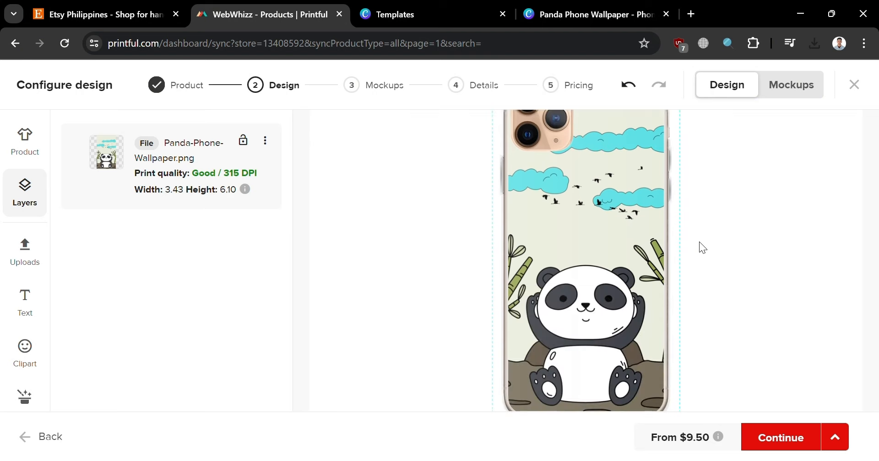
scroll(775, 288, "down", 10)
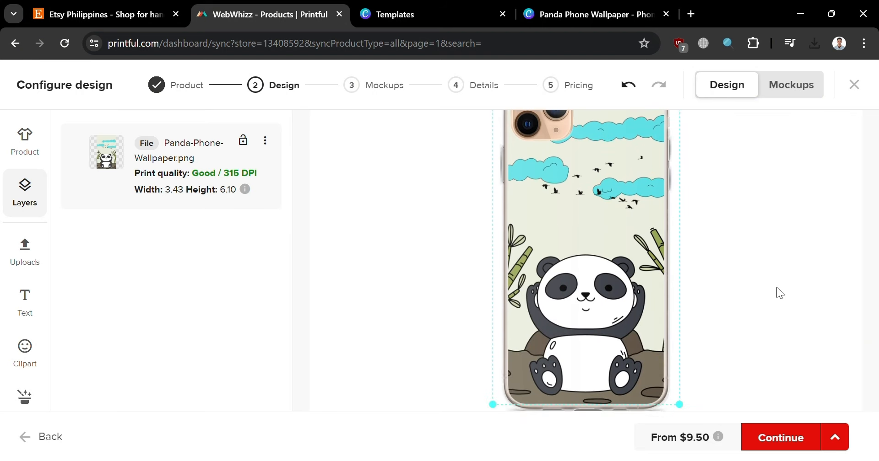
left_click(439, 200)
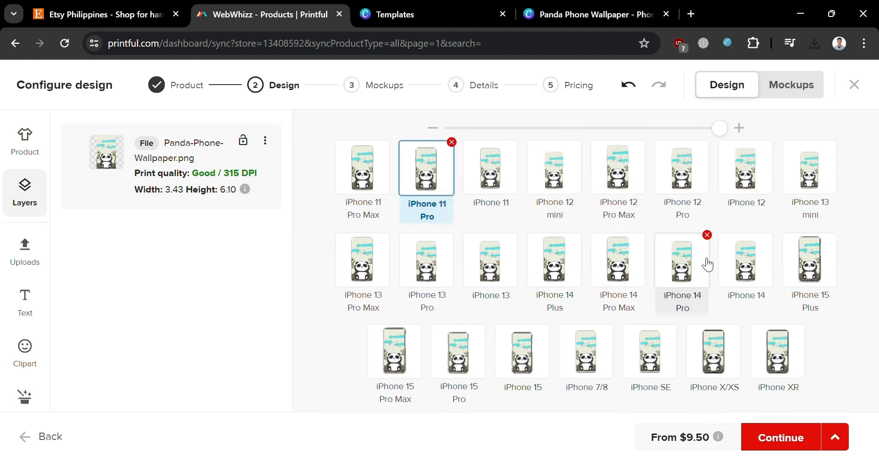
scroll(711, 257, "up", 10)
scroll(711, 258, "down", 3)
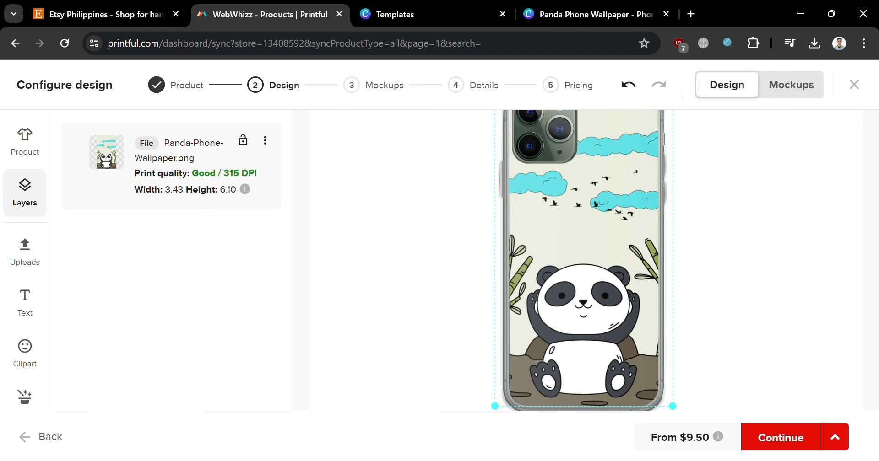
Proceed to the mockup stage, choose the basic mockups, and continue with the preselected images to the product details
left_click(794, 446)
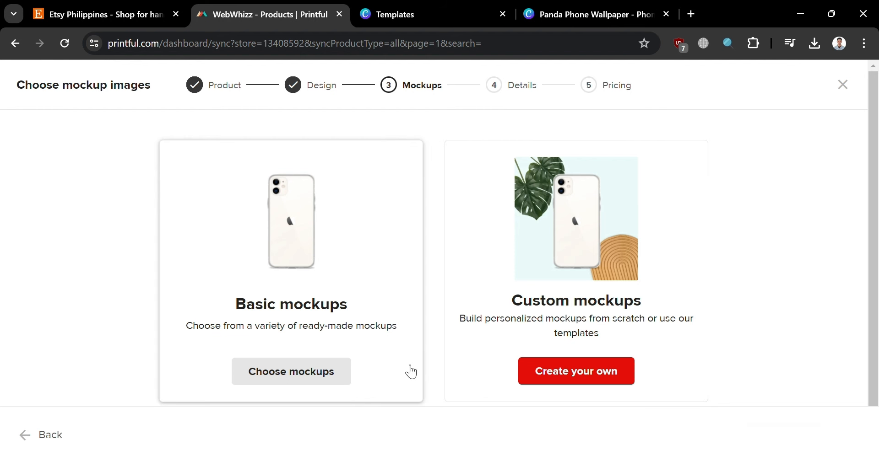
left_click(327, 373)
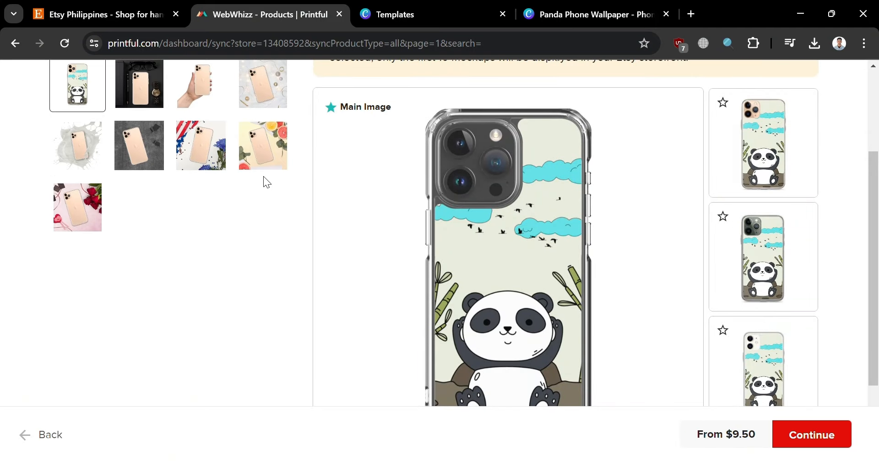
scroll(650, 221, "down", 5)
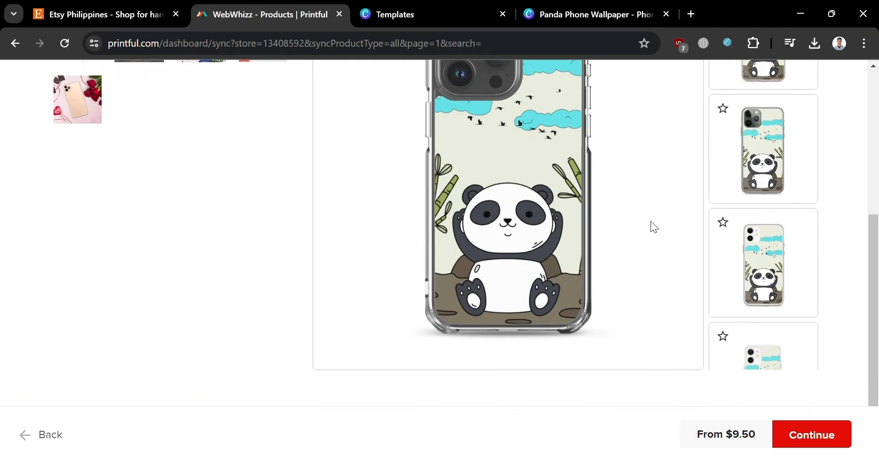
left_click(798, 440)
Replace the product title with "Cute Panda Design Phone Case" and look over the description
scroll(578, 339, "up", 5)
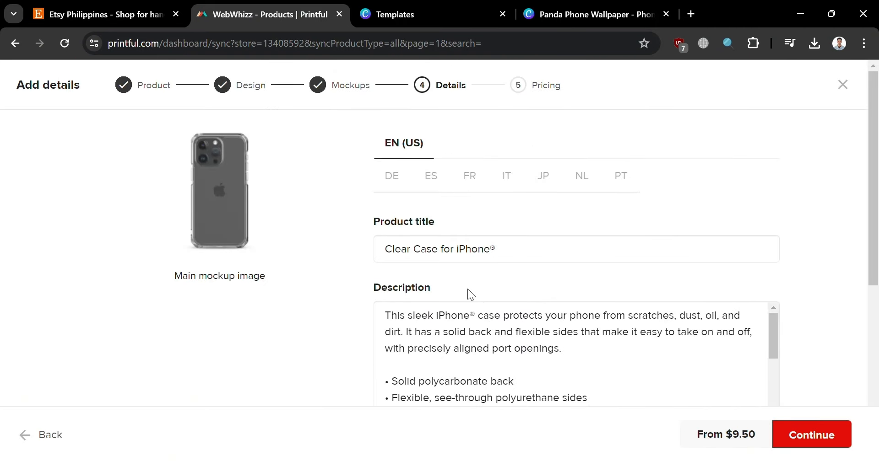
double_click(408, 260)
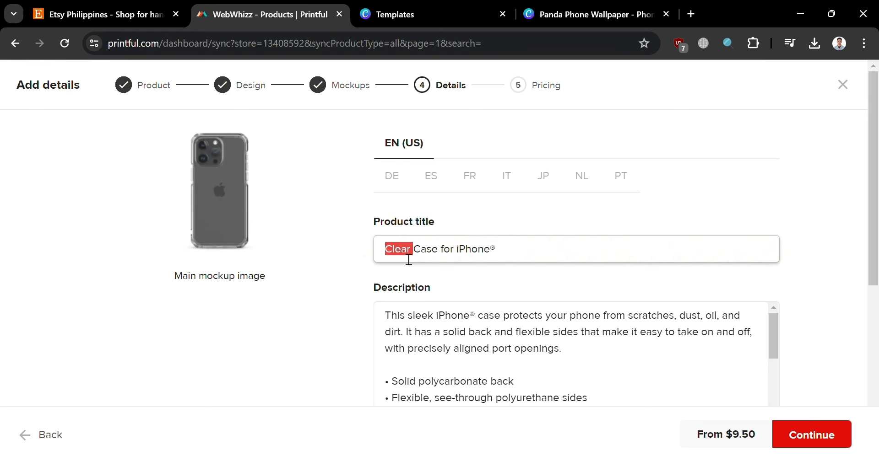
left_click(409, 259)
type("C")
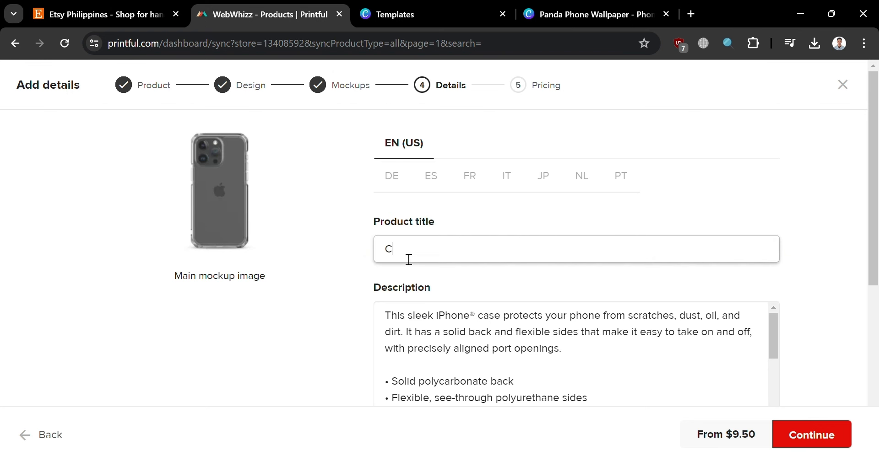
type("ute Panda Design P")
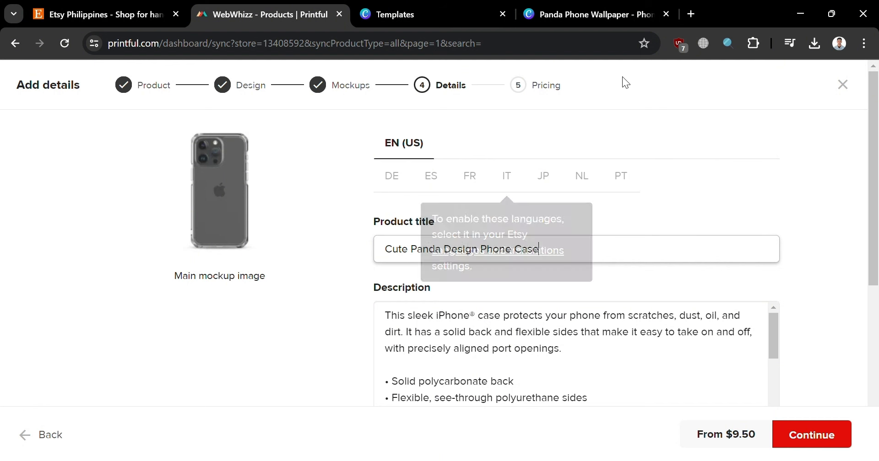
type("hone Case")
scroll(636, 257, "down", 2)
scroll(638, 310, "down", 4)
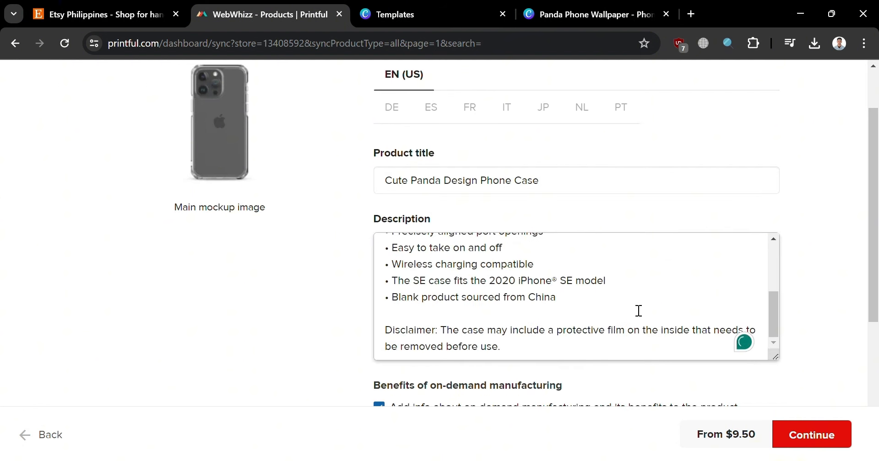
Add the tags case, phone, Panda and design to the product details, and continue to the pricing stage
scroll(639, 311, "down", 5)
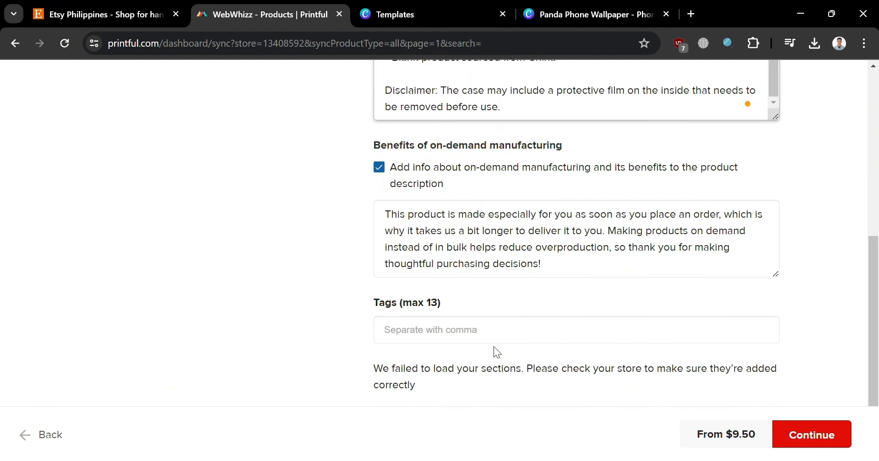
left_click(504, 337)
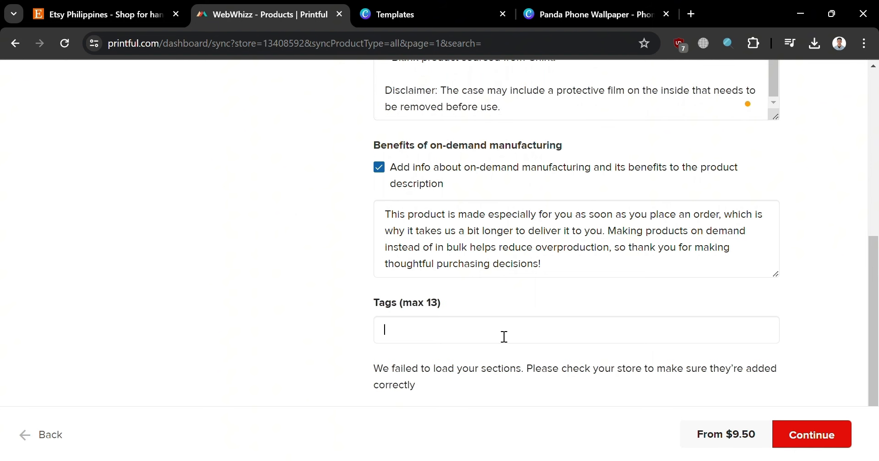
type("case")
key("Return")
type("phone")
key("Return")
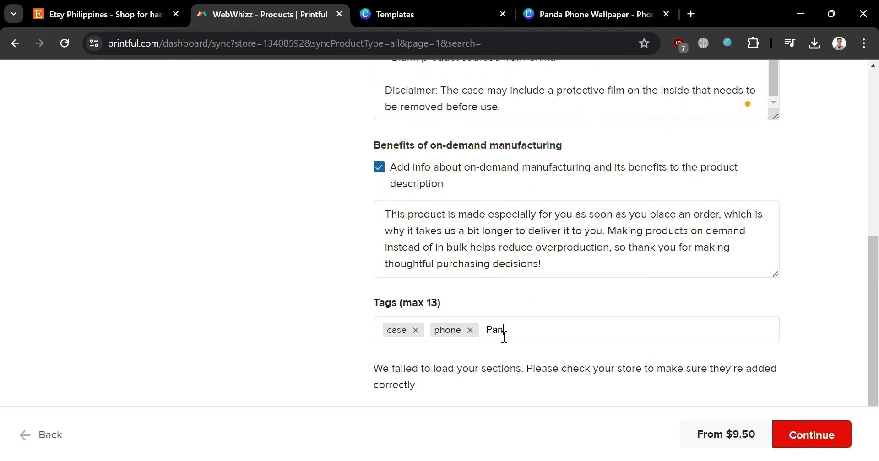
type("Panda")
key("Return")
type("design")
key("Return")
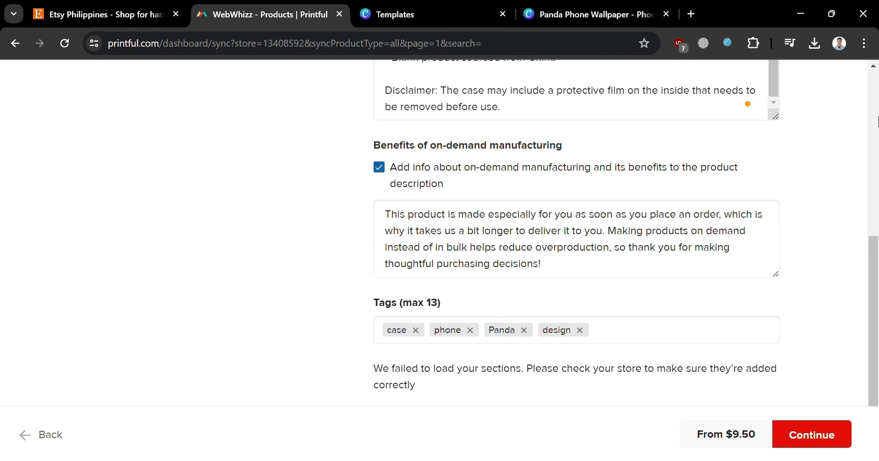
left_click(847, 427)
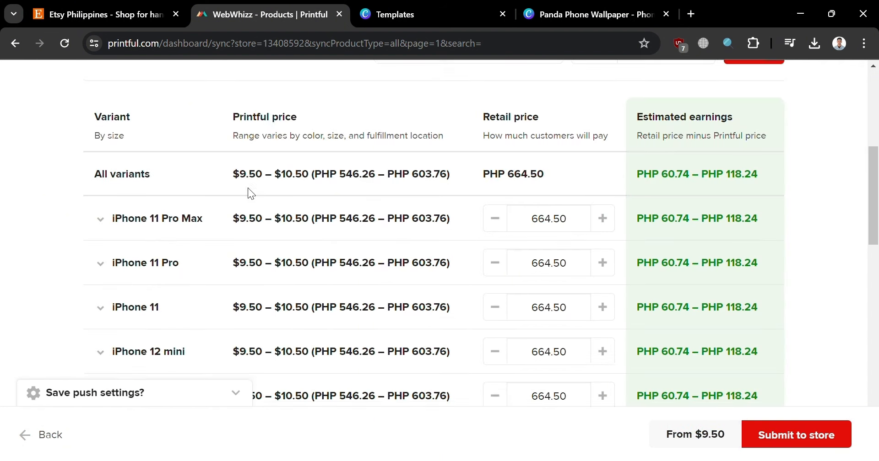
Review the retail prices of the phone case variants, including iPhone 13 mini, and submit the product to the store
scroll(248, 188, "up", 6)
scroll(609, 123, "down", 5)
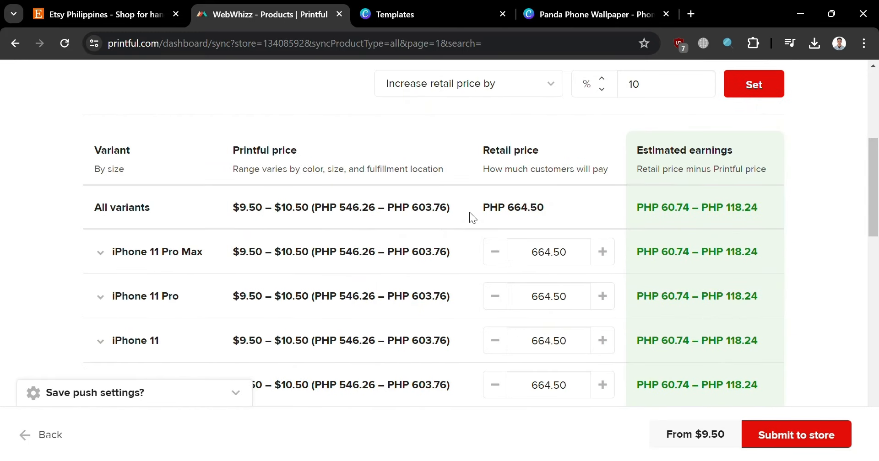
scroll(669, 229, "down", 6)
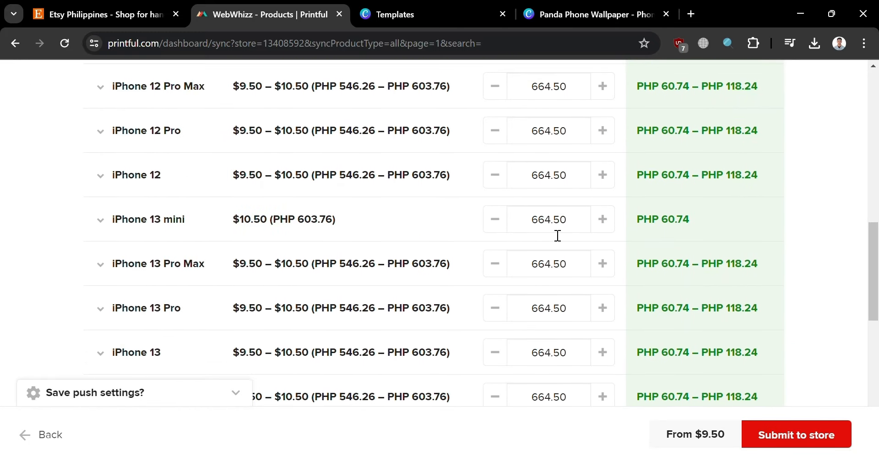
left_click(494, 224)
left_click(605, 225)
scroll(605, 229, "up", 10)
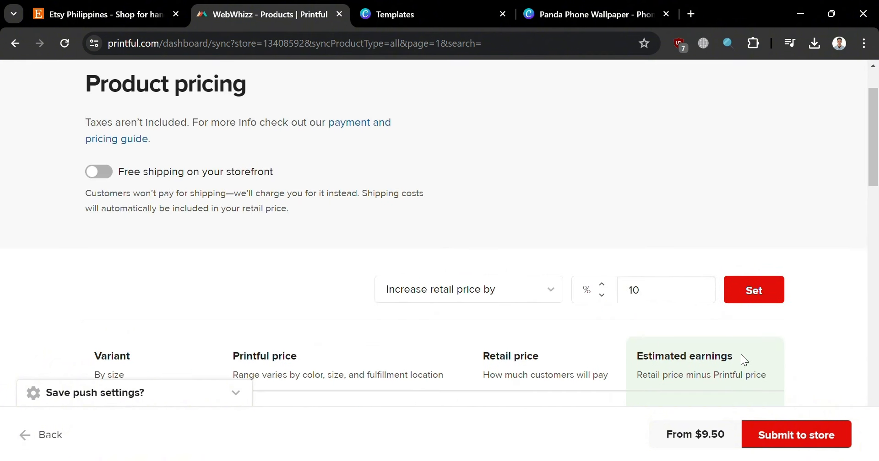
left_click(804, 435)
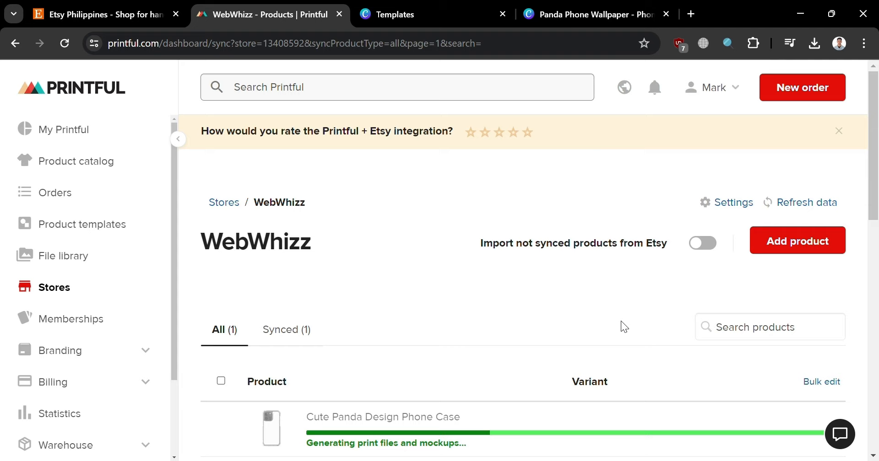
Monitor the upload of Cute Panda Design Phone Case in the store's product list until it finishes syncing
scroll(486, 330, "down", 4)
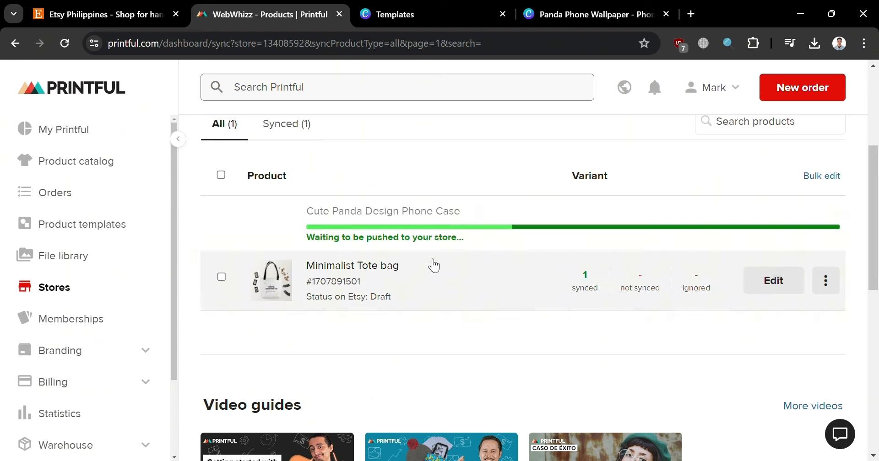
scroll(383, 236, "up", 3)
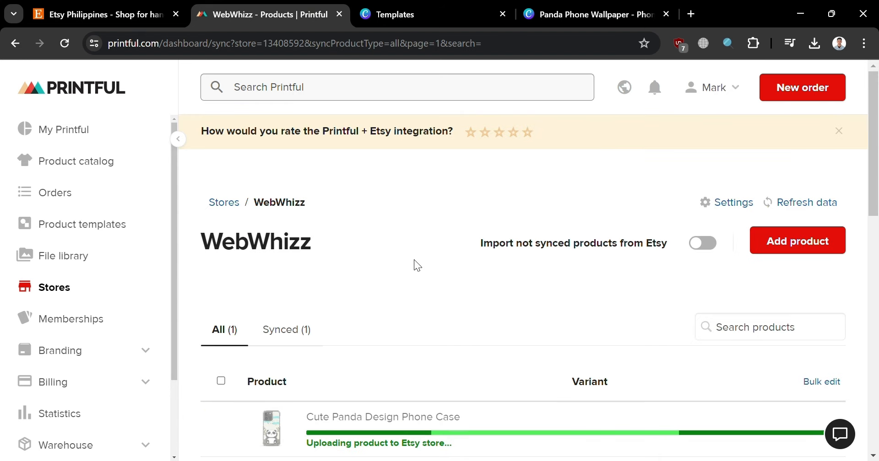
scroll(755, 257, "down", 2)
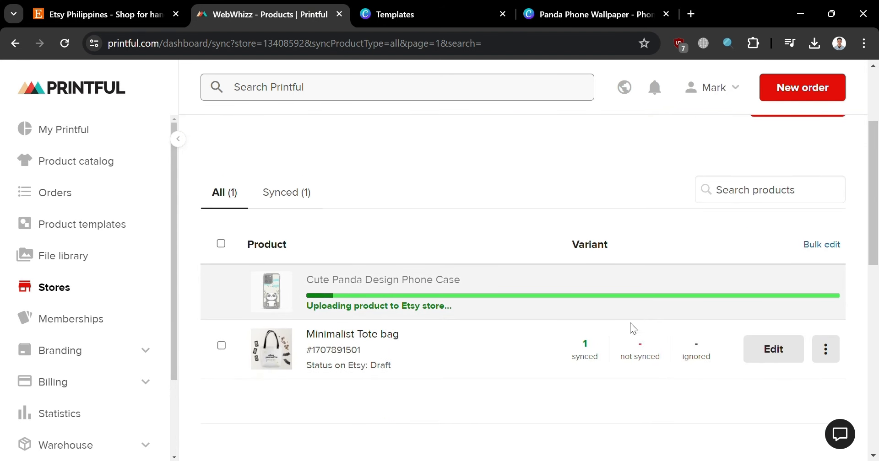
scroll(397, 378, "down", 2)
scroll(394, 384, "up", 1)
scroll(396, 379, "up", 2)
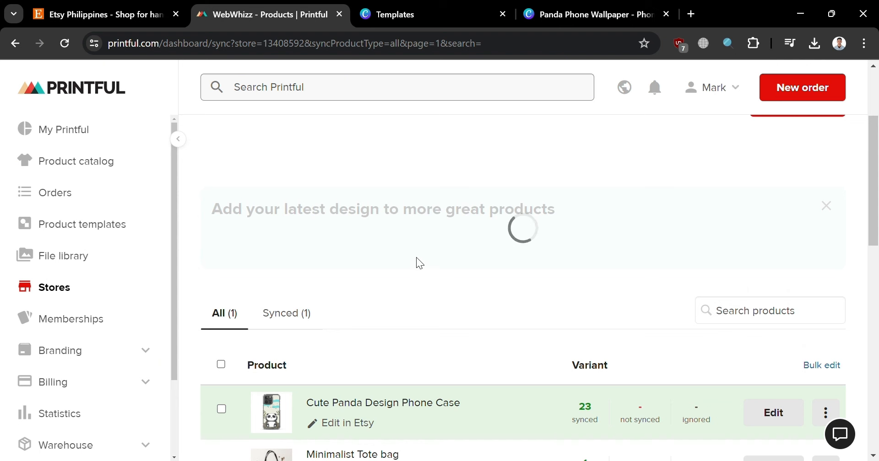
scroll(764, 357, "down", 3)
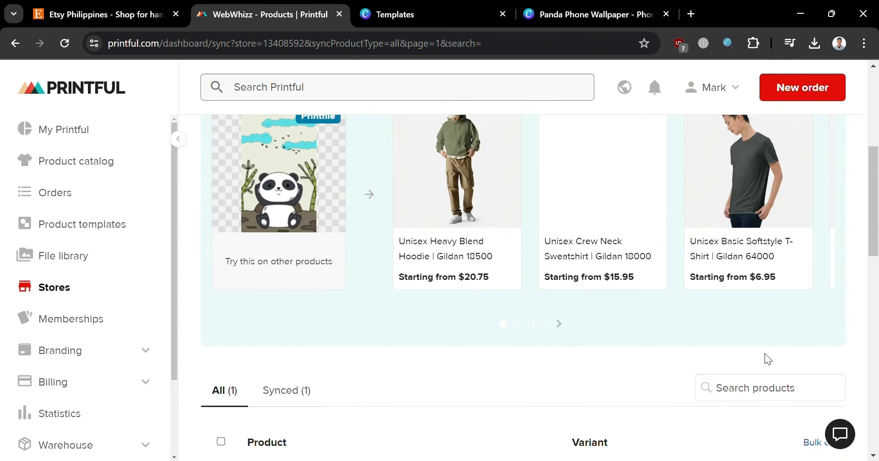
scroll(399, 314, "up", 4)
scroll(398, 314, "down", 8)
scroll(476, 311, "up", 1)
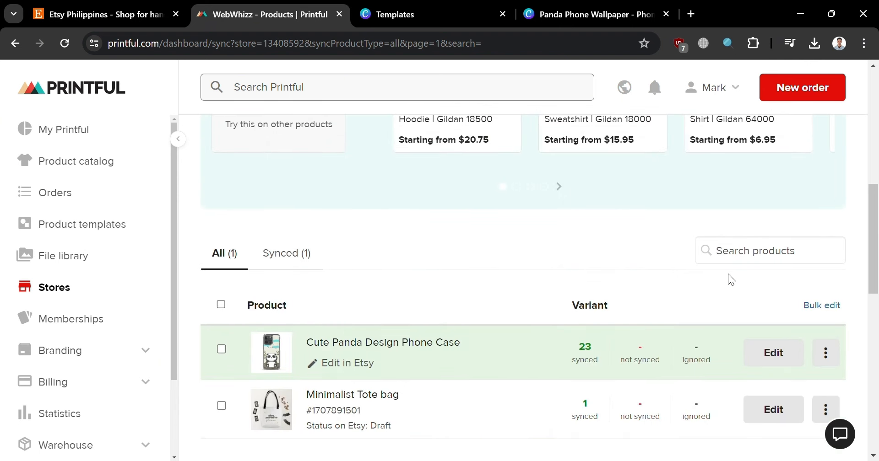
Open Cute Panda Design Phone Case for editing in Etsy from its product details and look through the payment setup form
left_click(783, 353)
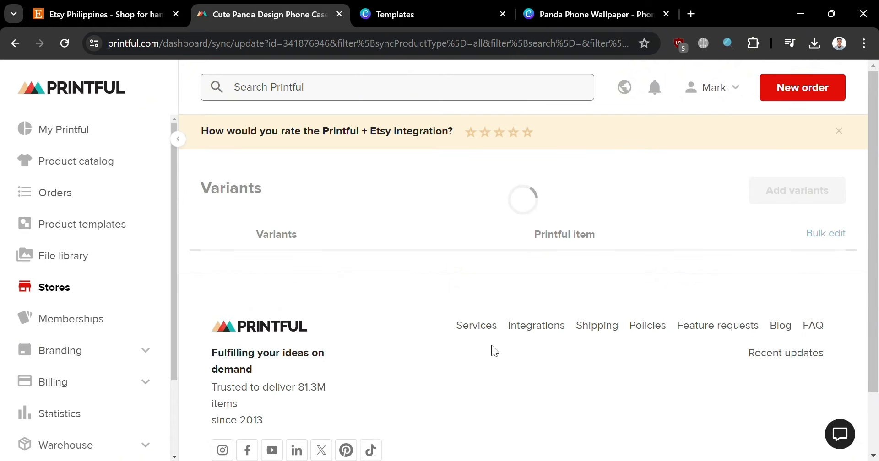
scroll(406, 302, "up", 3)
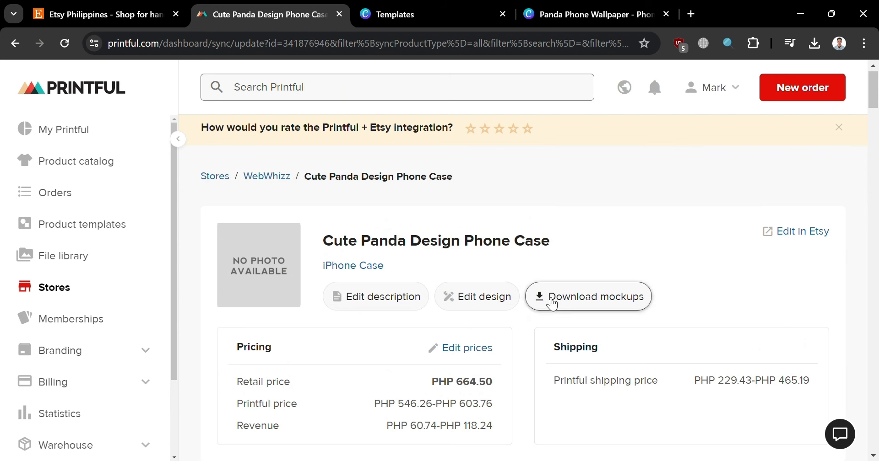
left_click(815, 234)
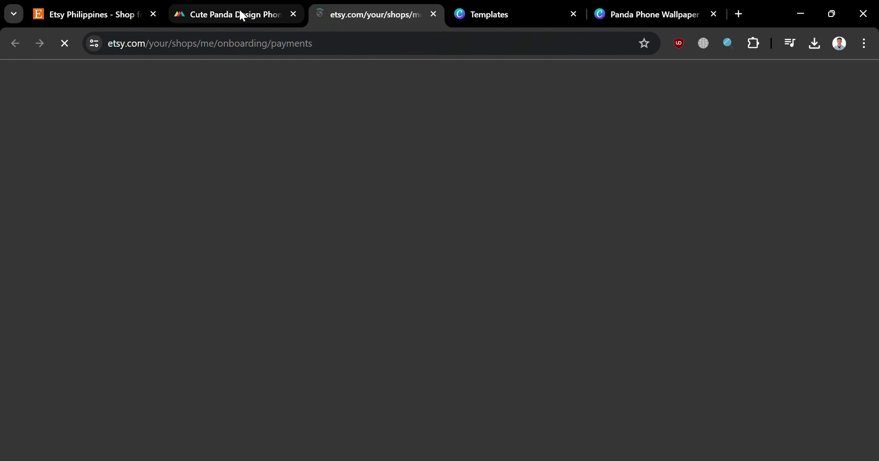
scroll(420, 355, "down", 4)
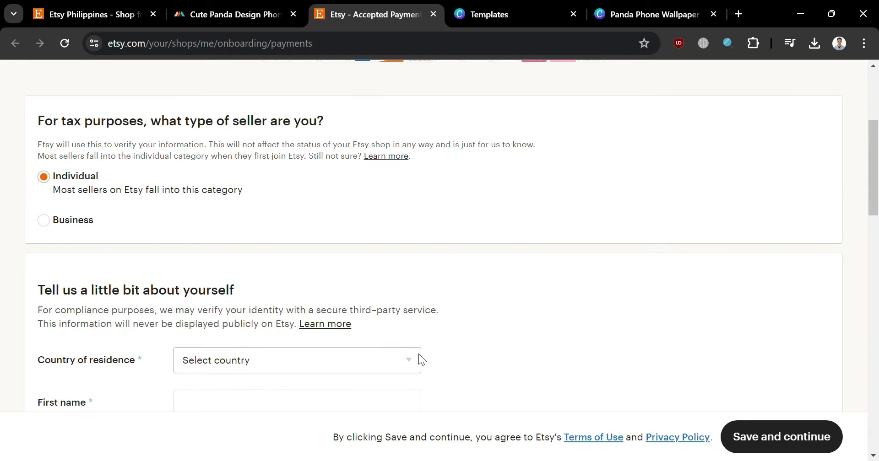
scroll(236, 268, "up", 4)
scroll(237, 256, "down", 9)
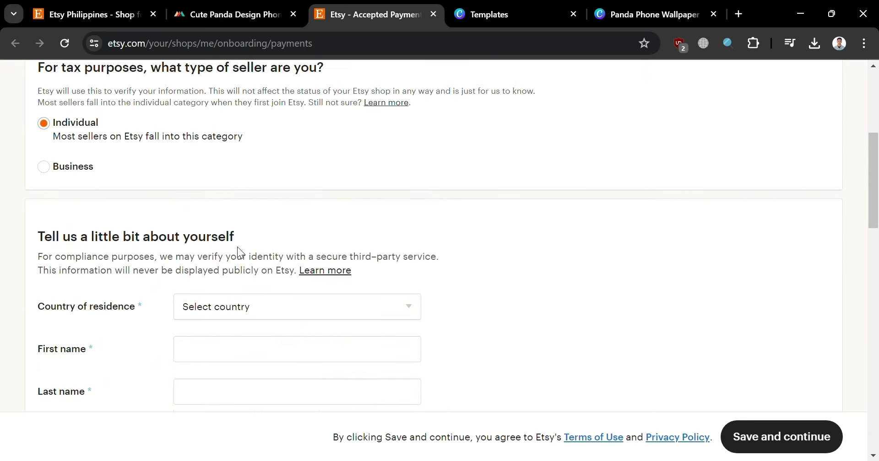
scroll(241, 252, "down", 15)
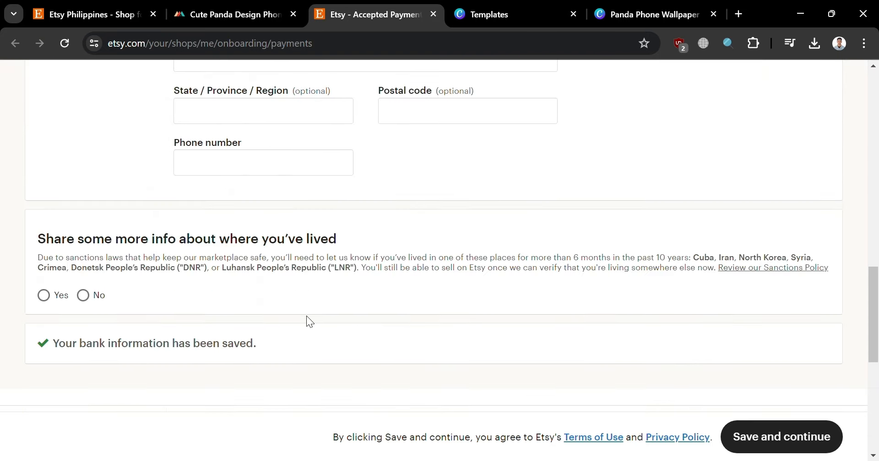
scroll(307, 315, "up", 20)
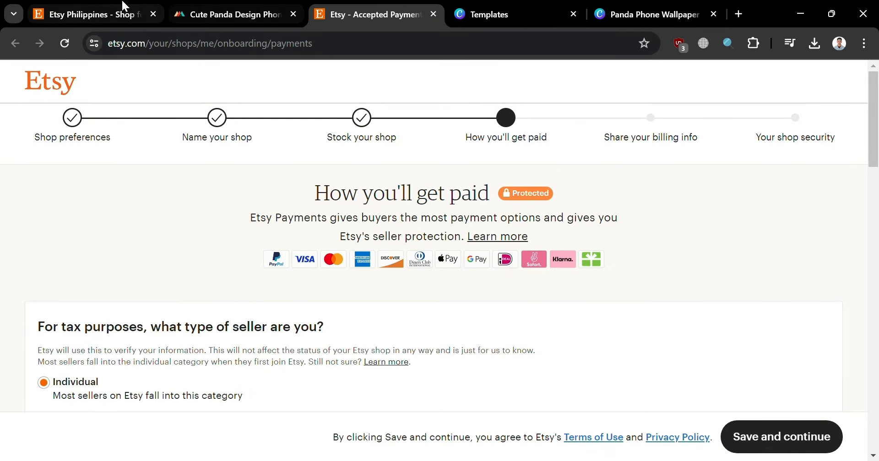
Check the Etsy home page and return to the phone case's product details in Printful
left_click(94, 7)
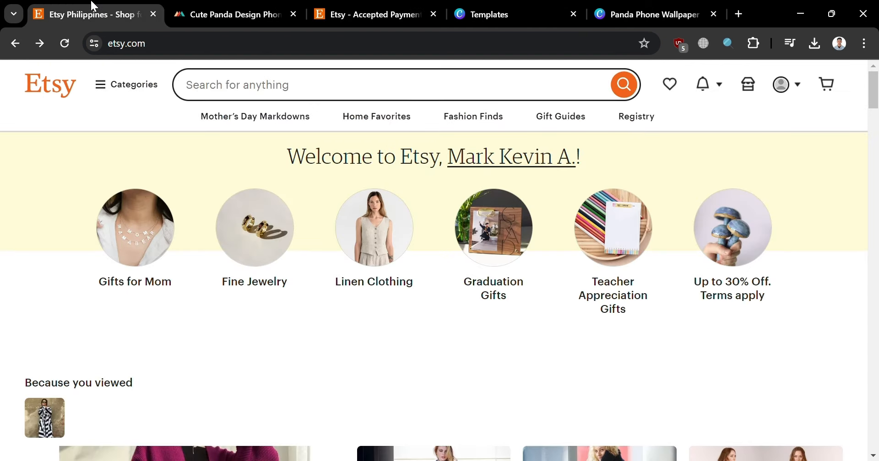
left_click(233, 14)
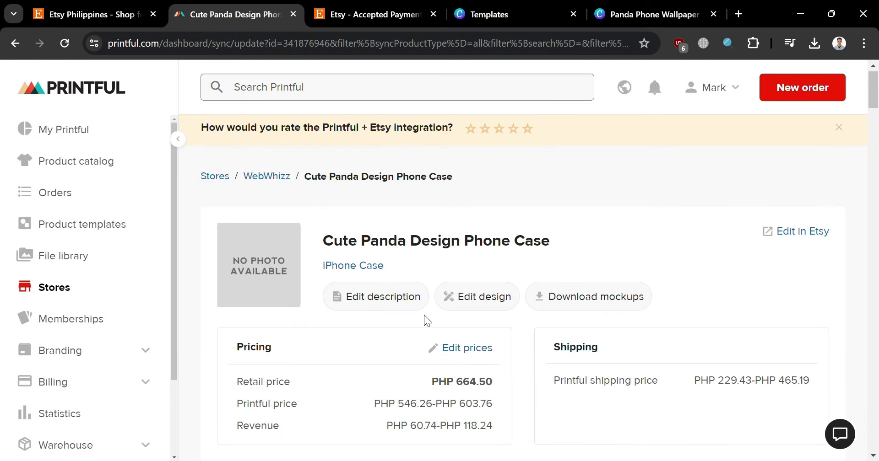
scroll(503, 317, "down", 3)
scroll(509, 318, "up", 2)
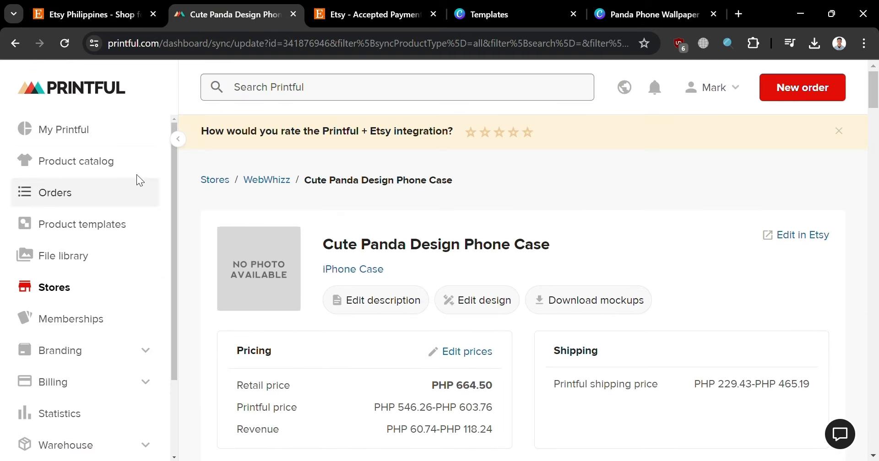